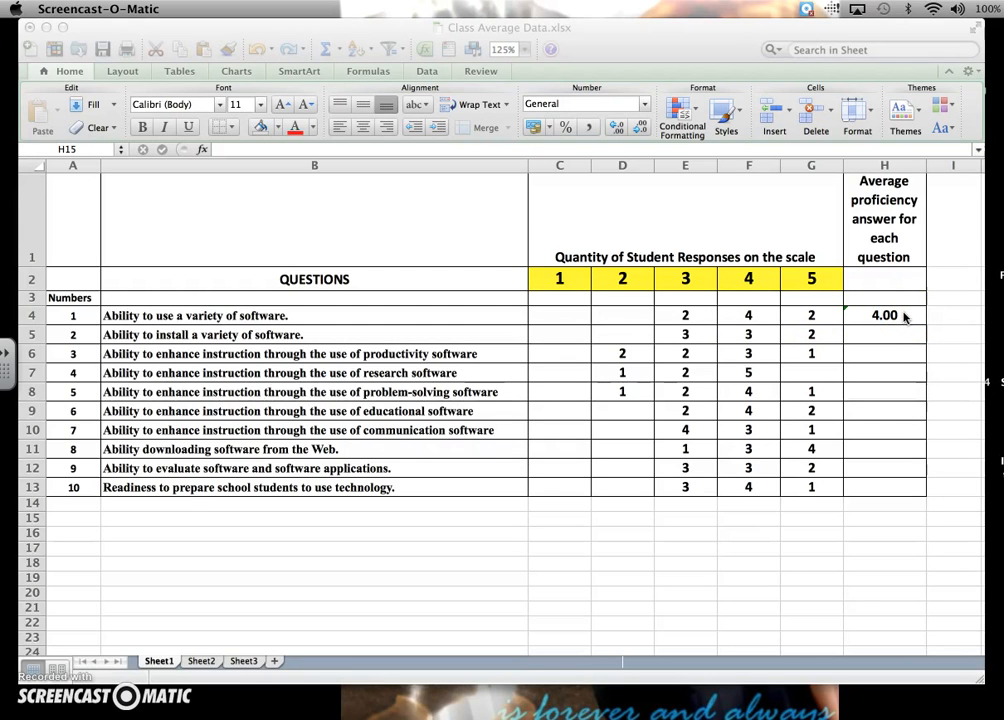
Using the formula in H4 as the model, start the weighted-average formula in H5 with =(C5+D5*2+.
click(904, 316)
click(904, 316)
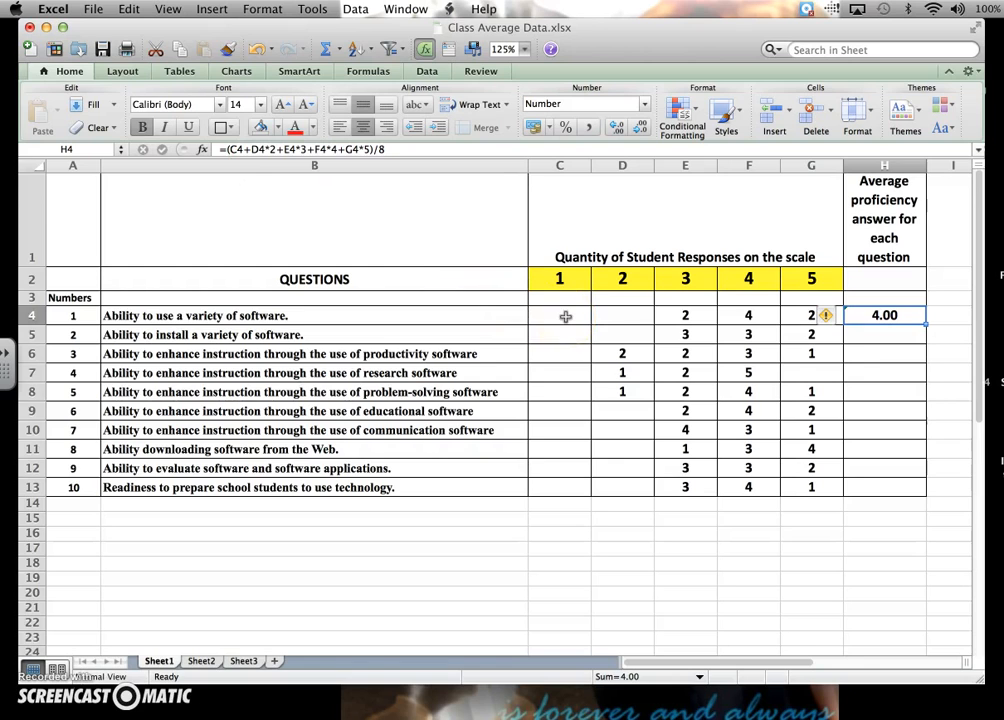
click(863, 337)
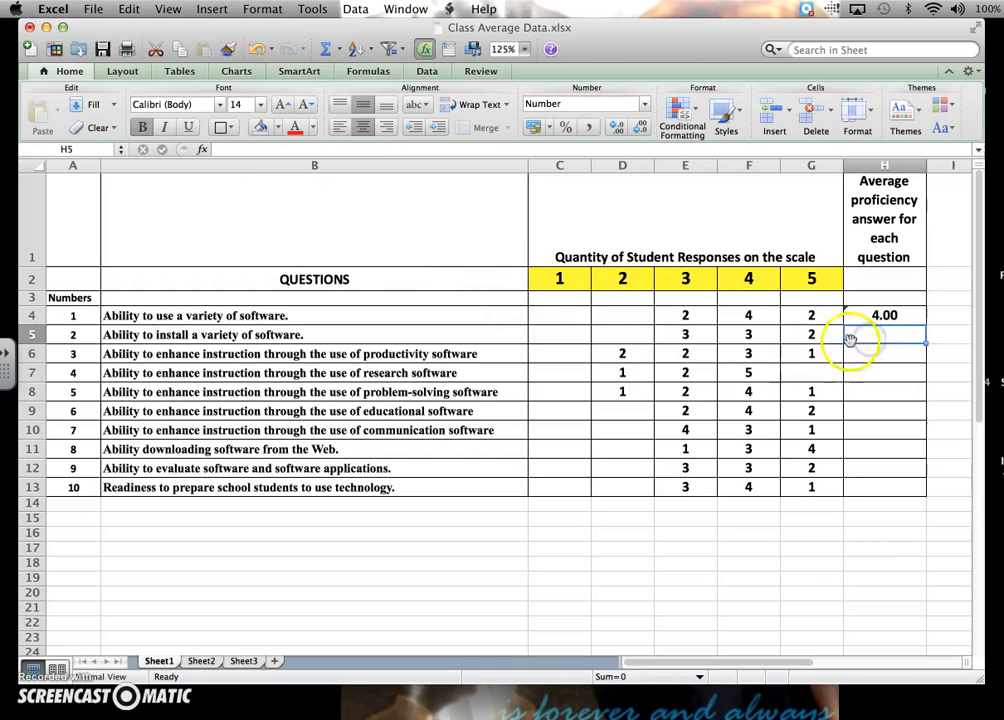
text(=)
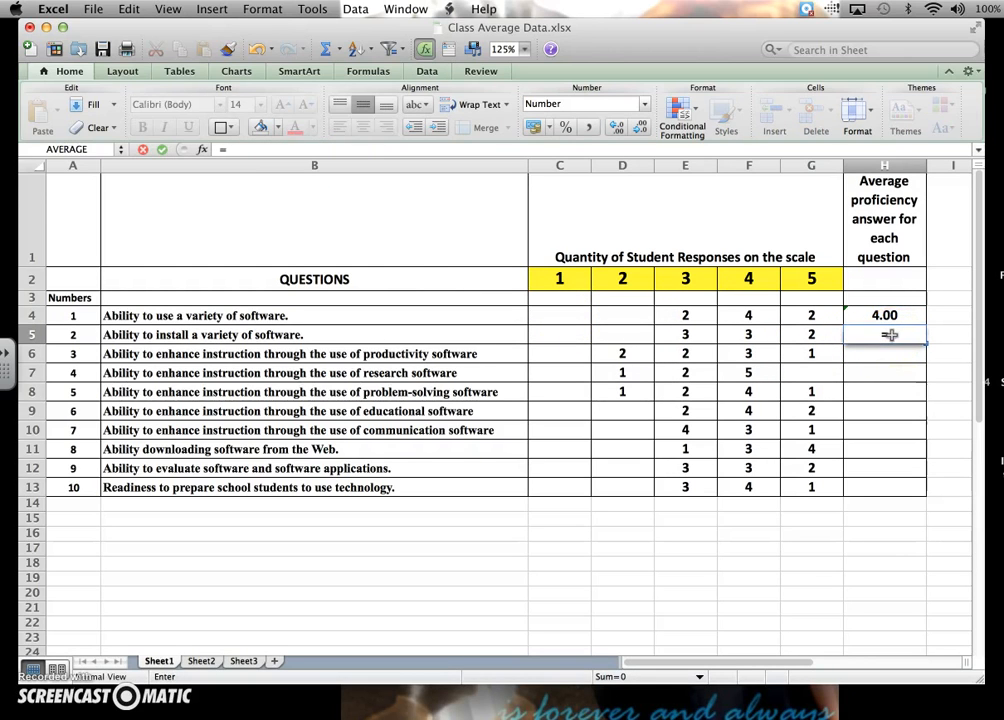
click(541, 337)
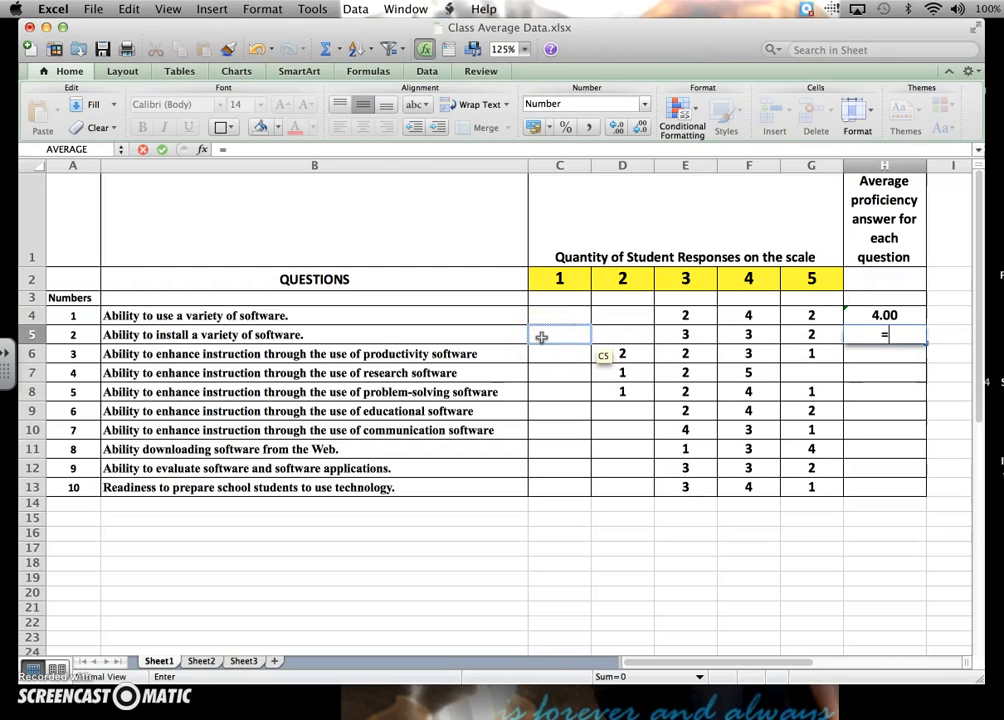
text(()
click(541, 337)
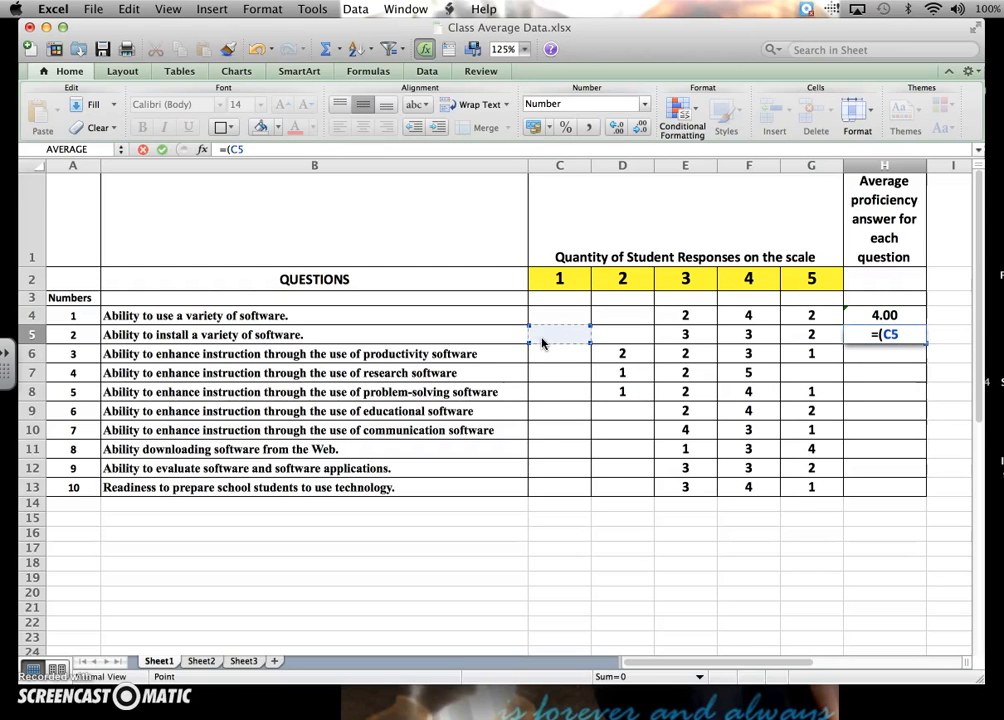
text(+)
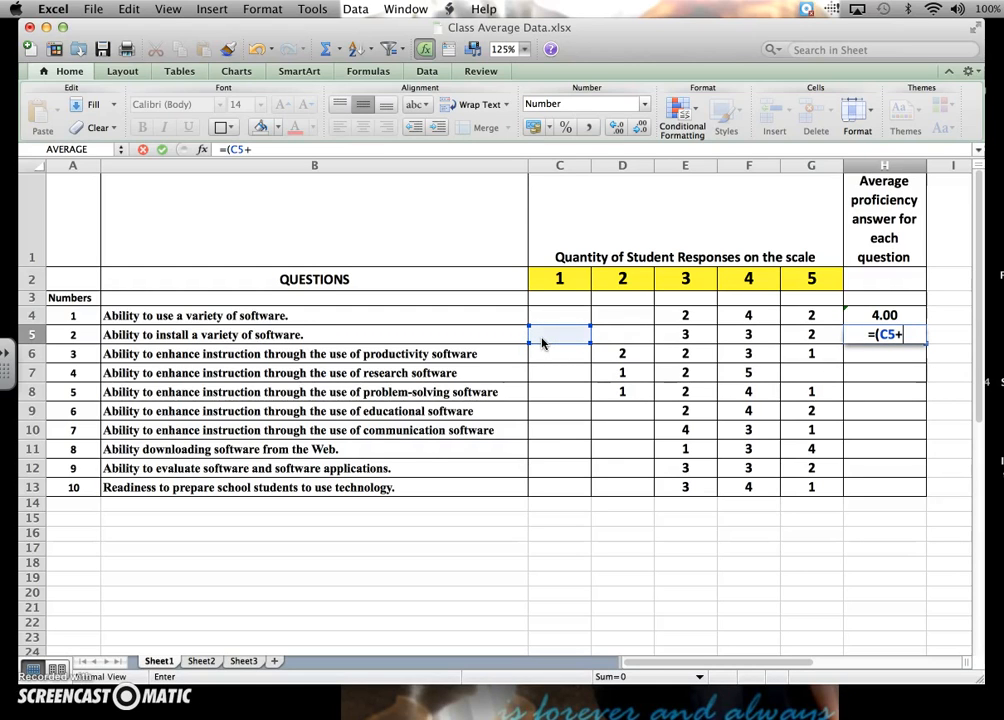
click(605, 335)
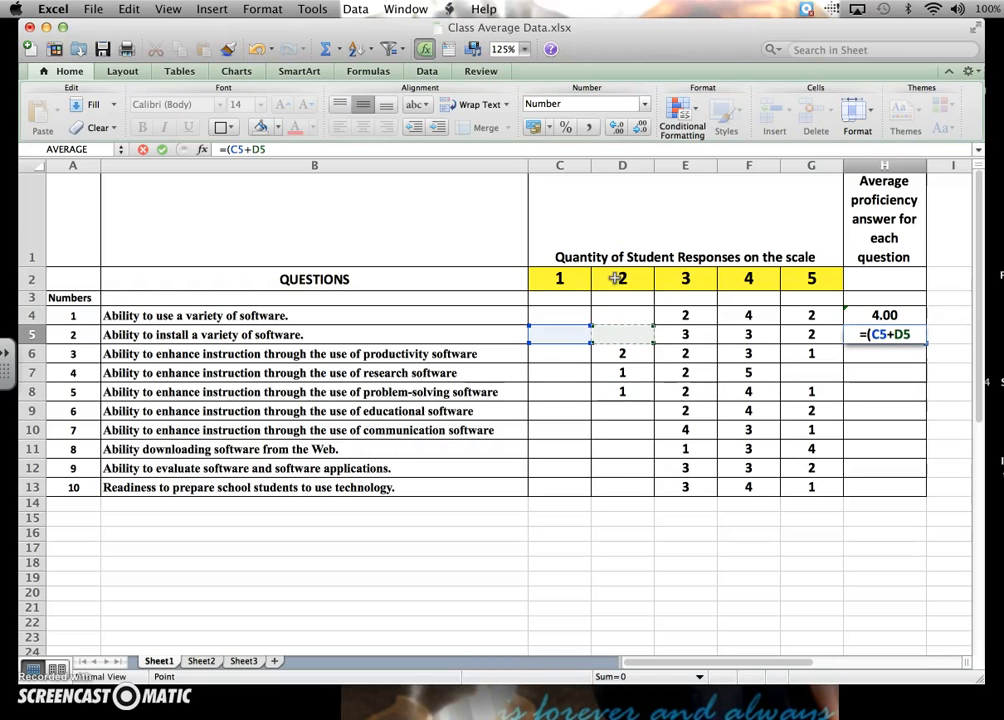
text(*)
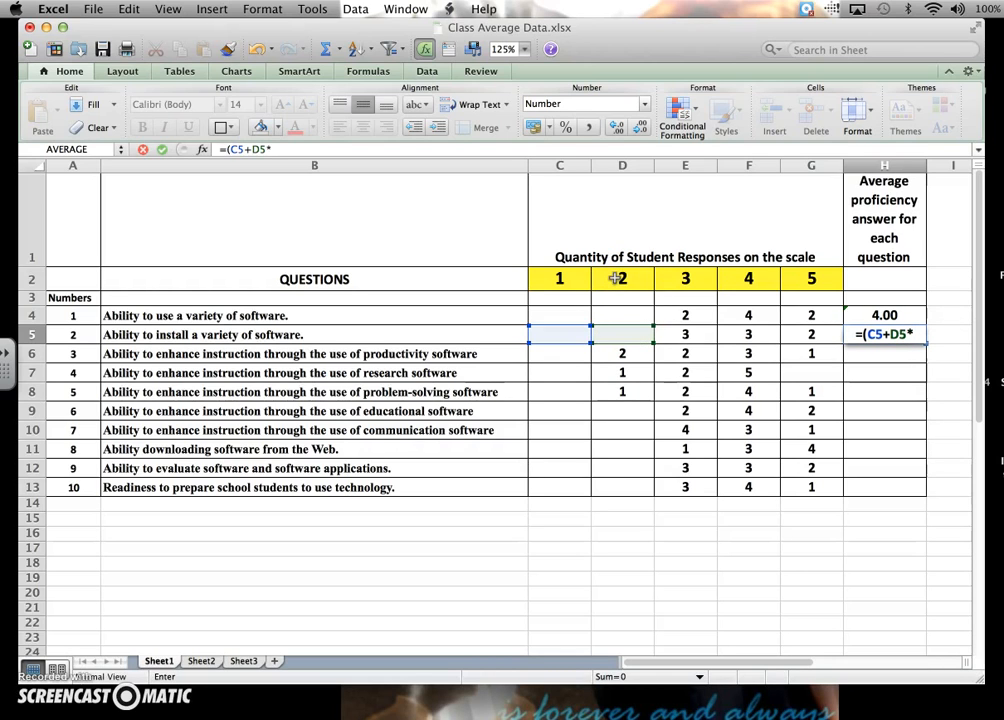
text(2)
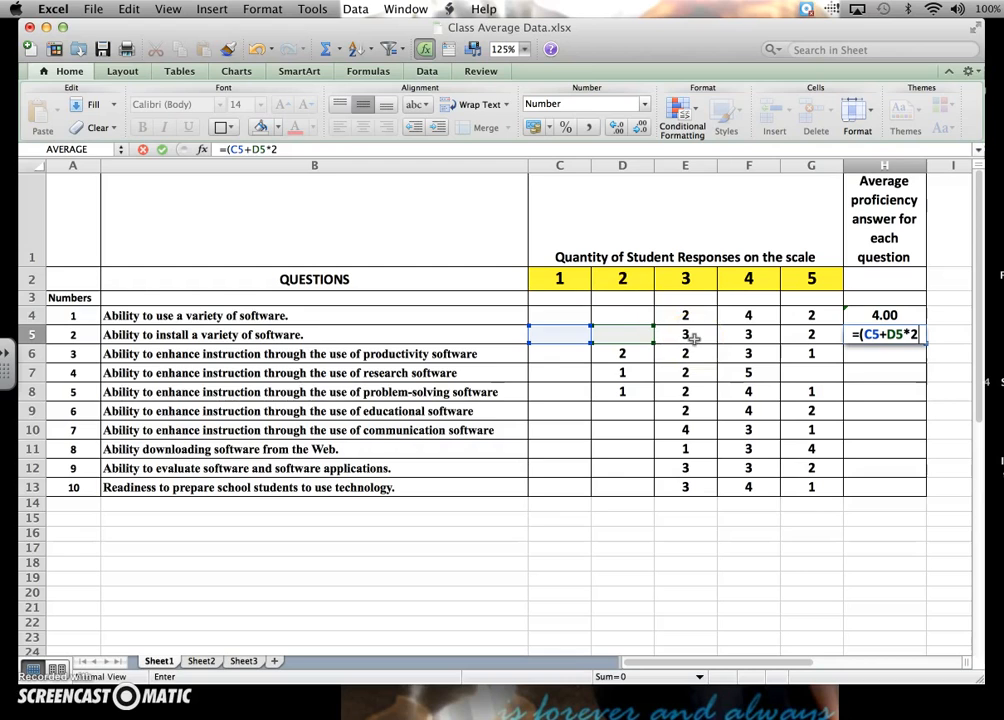
text(+)
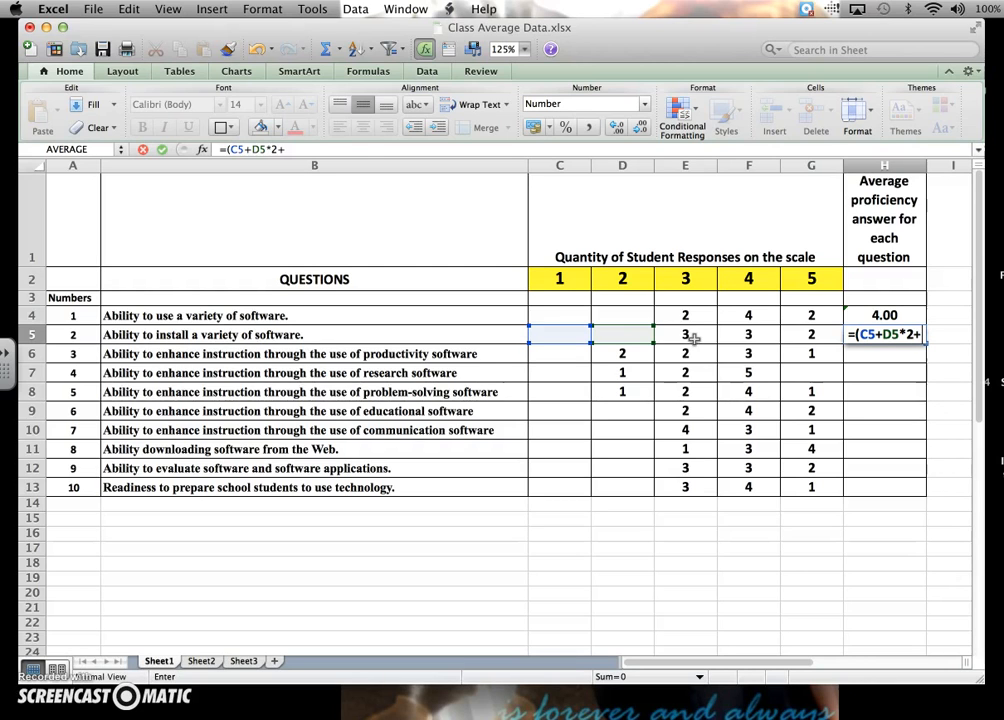
Complete the H5 formula with E5*3+F5*4+G5*5)/8 and enter it.
click(693, 339)
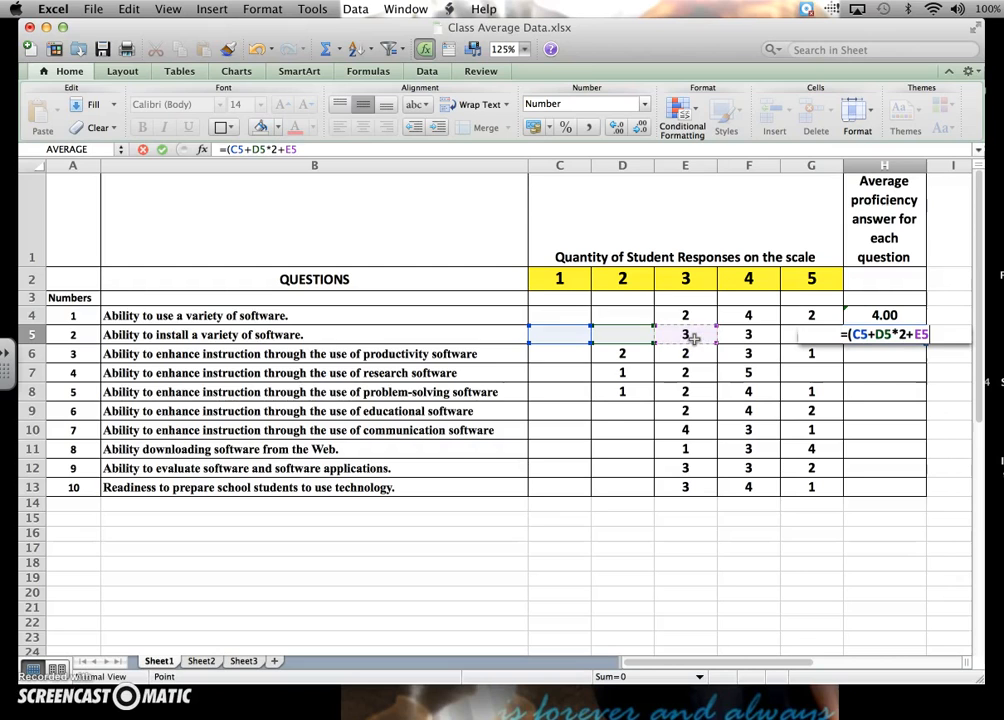
text(*3+)
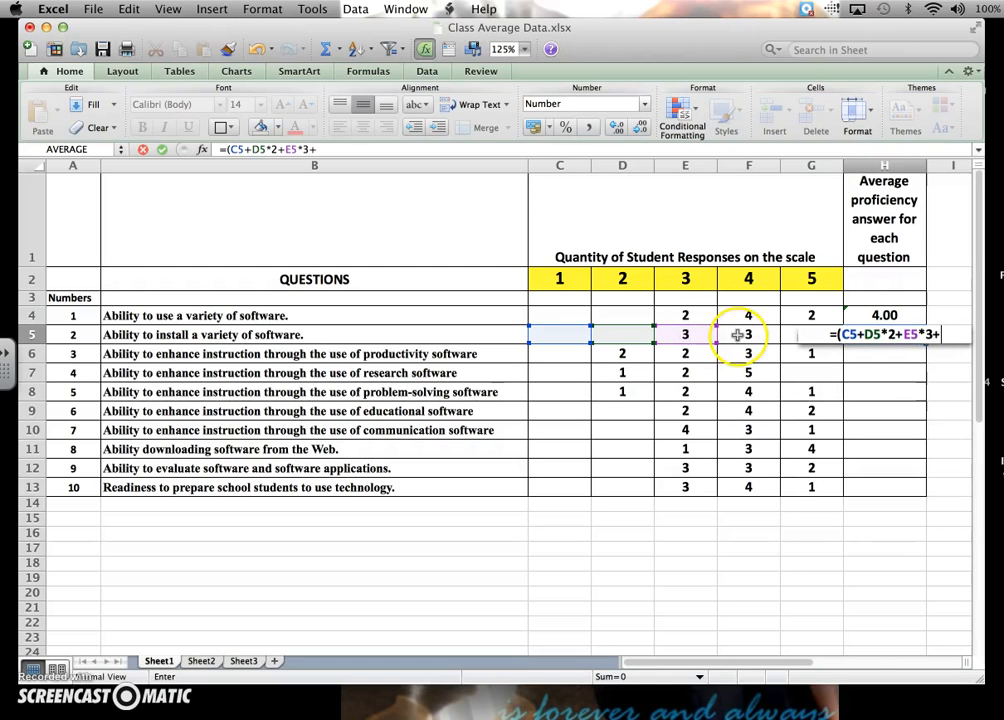
click(737, 335)
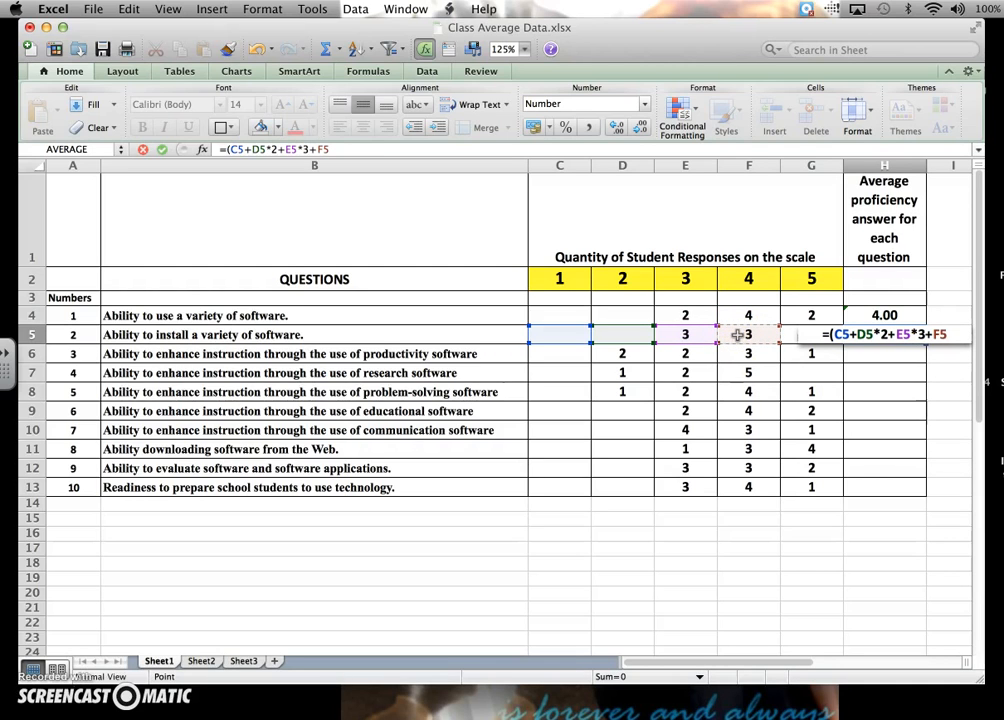
text(*4+)
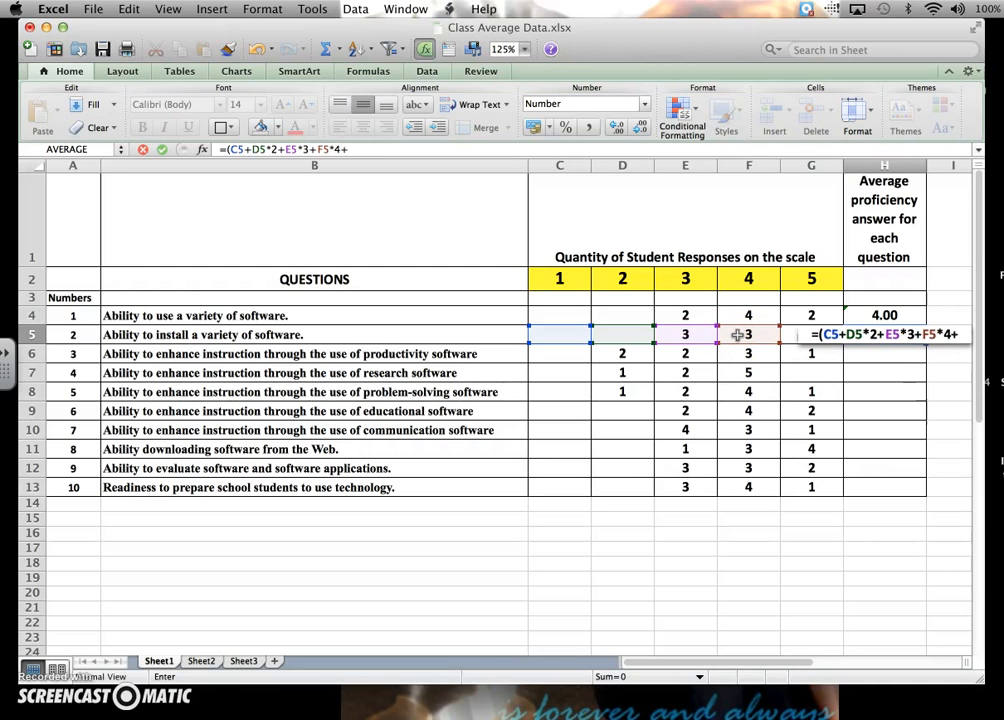
click(790, 336)
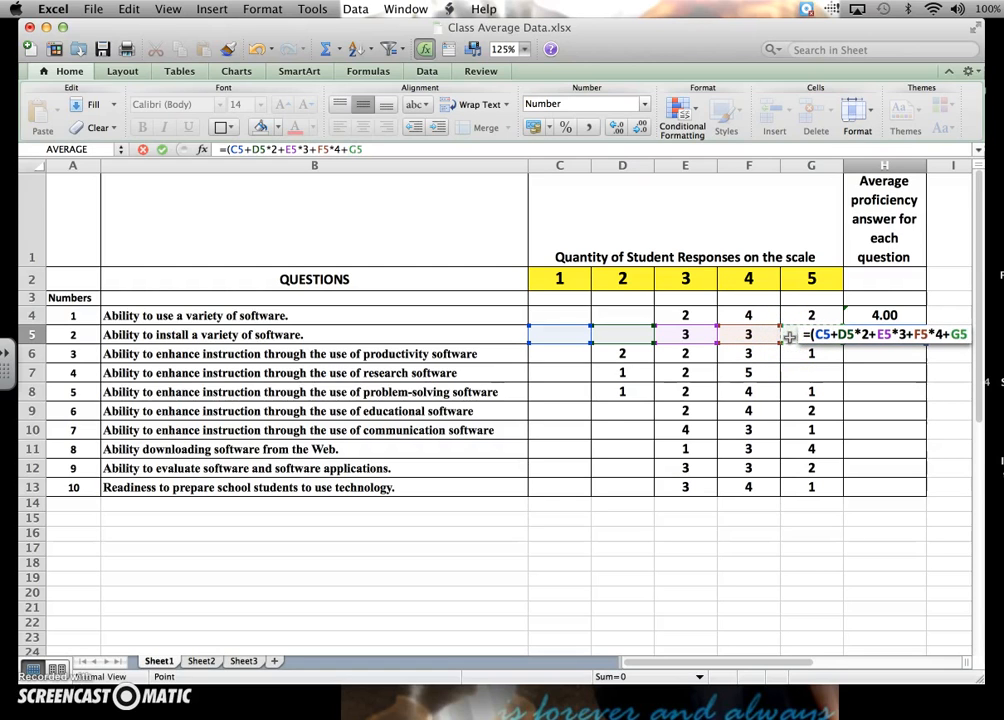
text(*5))
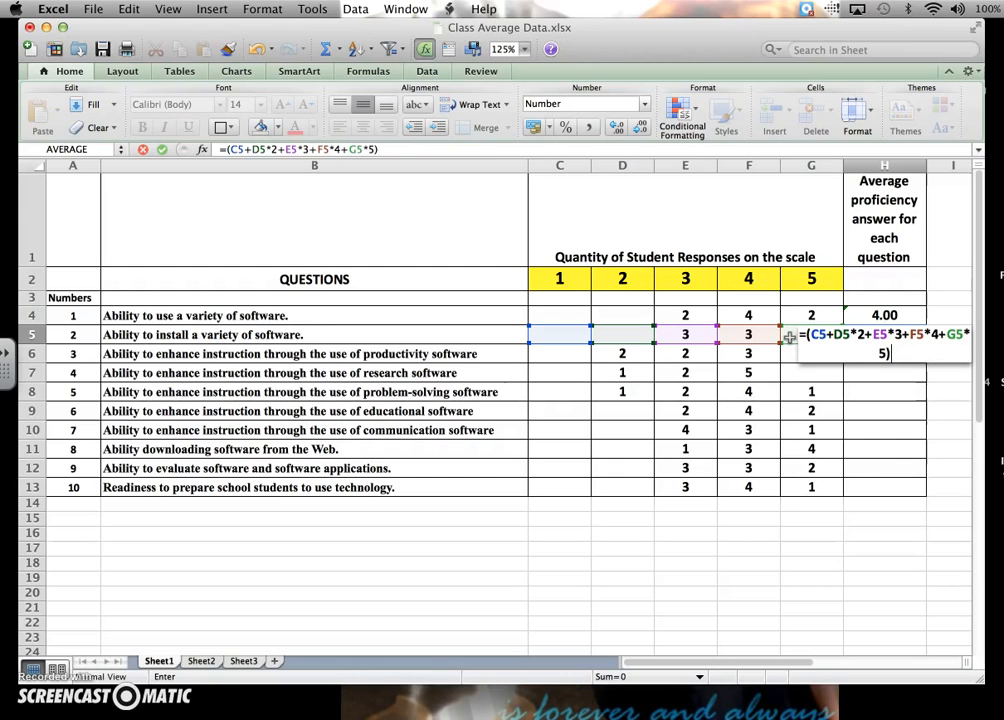
text(/)
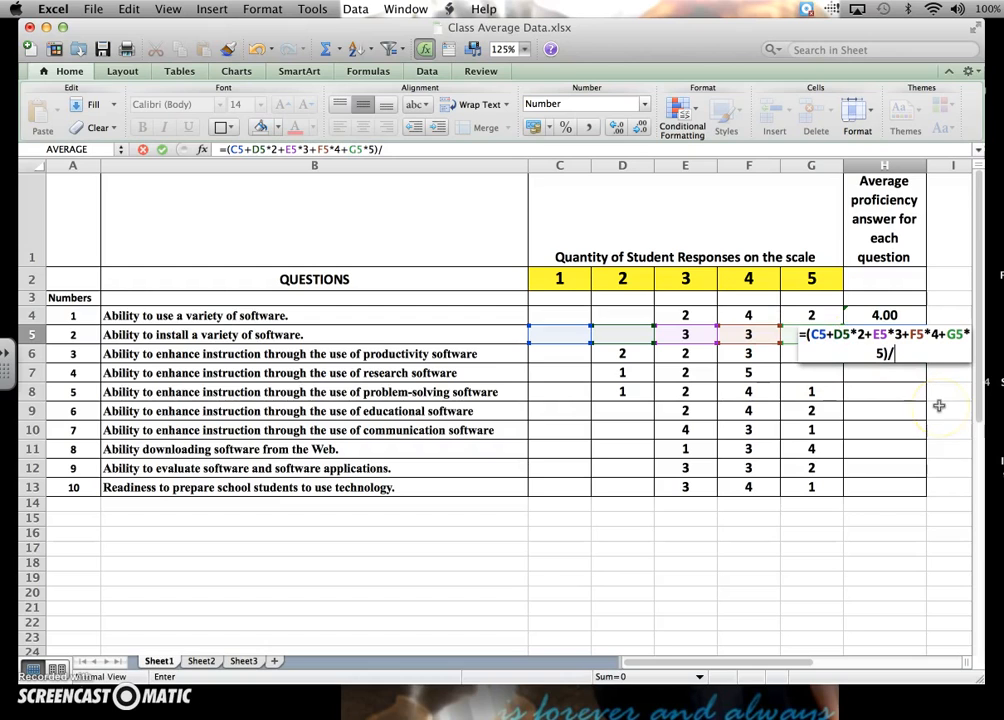
text(8)
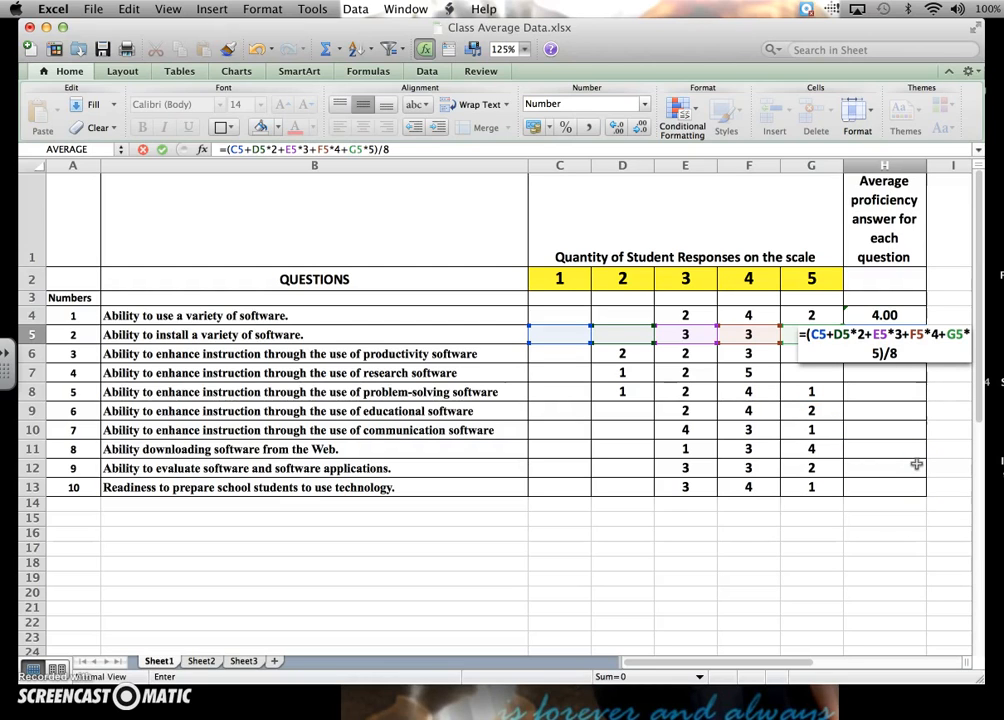
key(Return)
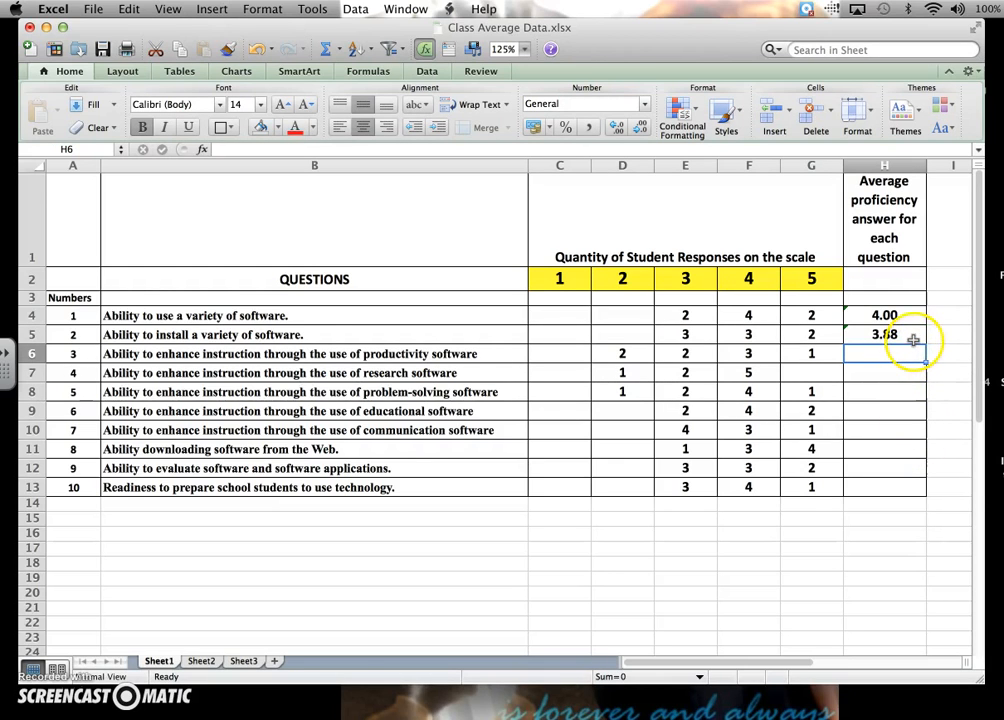
Fill the weighted-average formula from H5 down through H13.
click(913, 340)
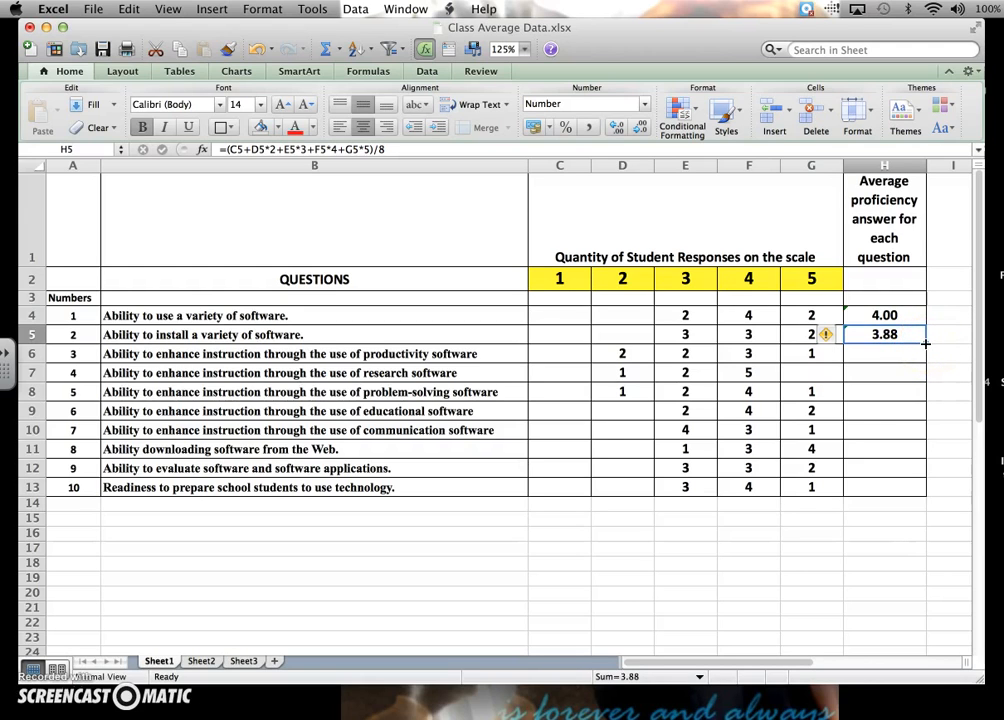
mouse_move(925, 343)
mouse_down()
mouse_move(893, 357)
mouse_move(925, 343)
mouse_up()
drag(926, 346, 926, 492)
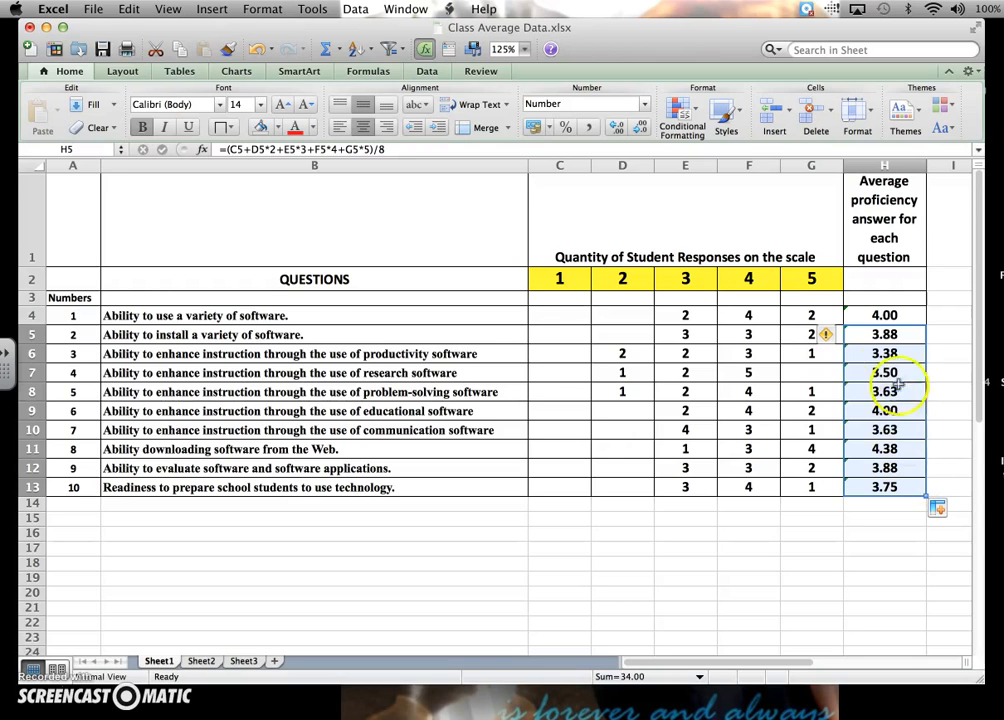
Examine the formulas in H4 through H8 to check that their cell references follow each row.
click(878, 315)
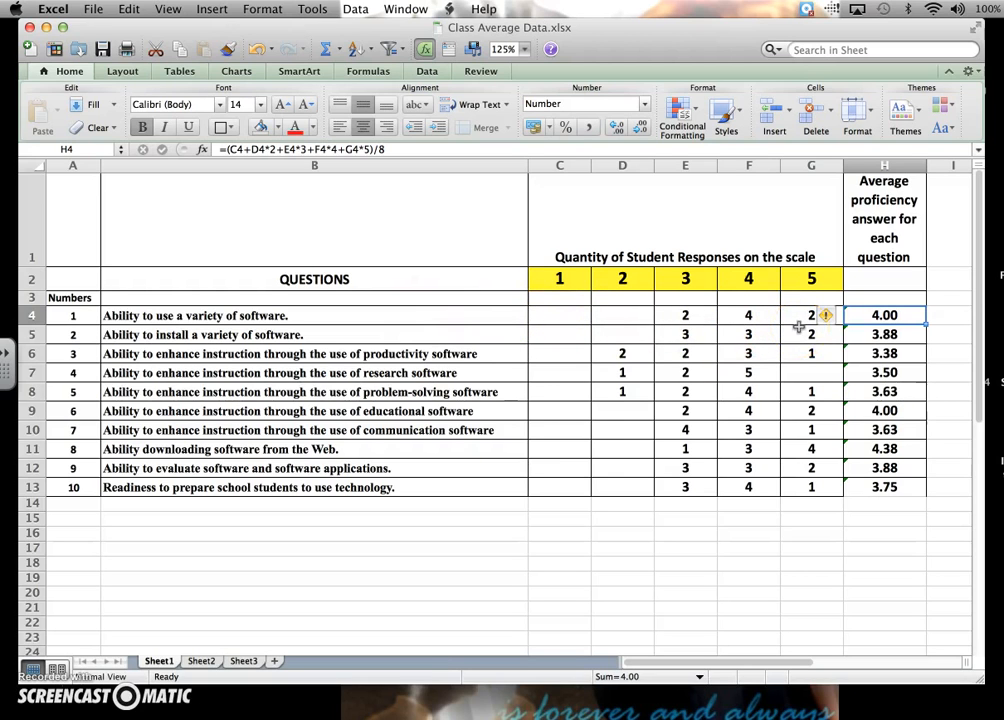
key(Down)
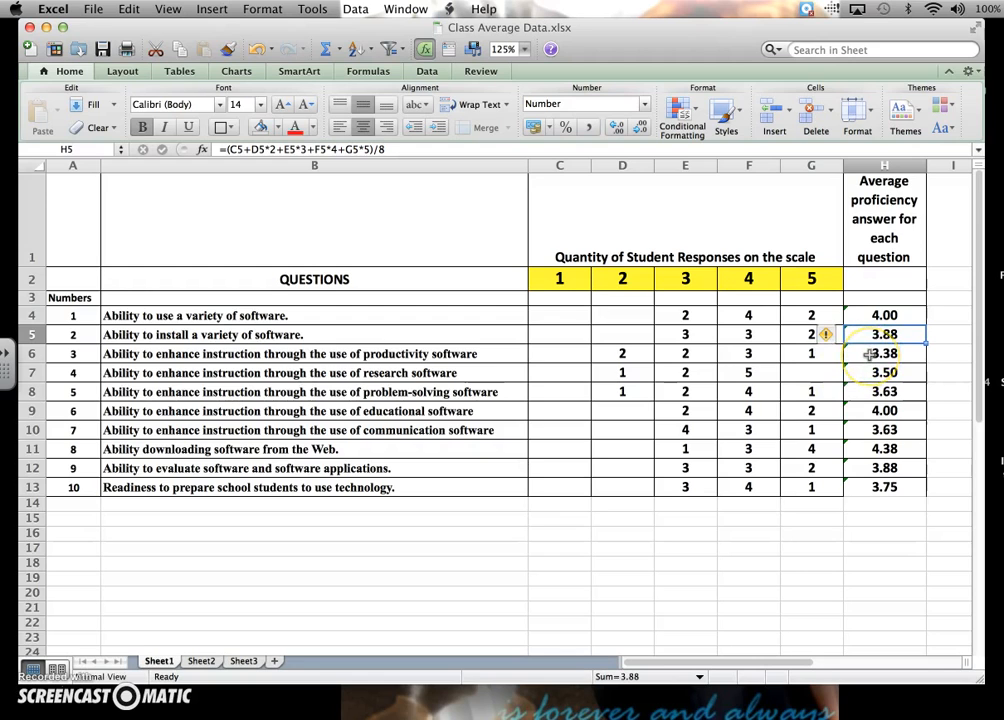
click(869, 315)
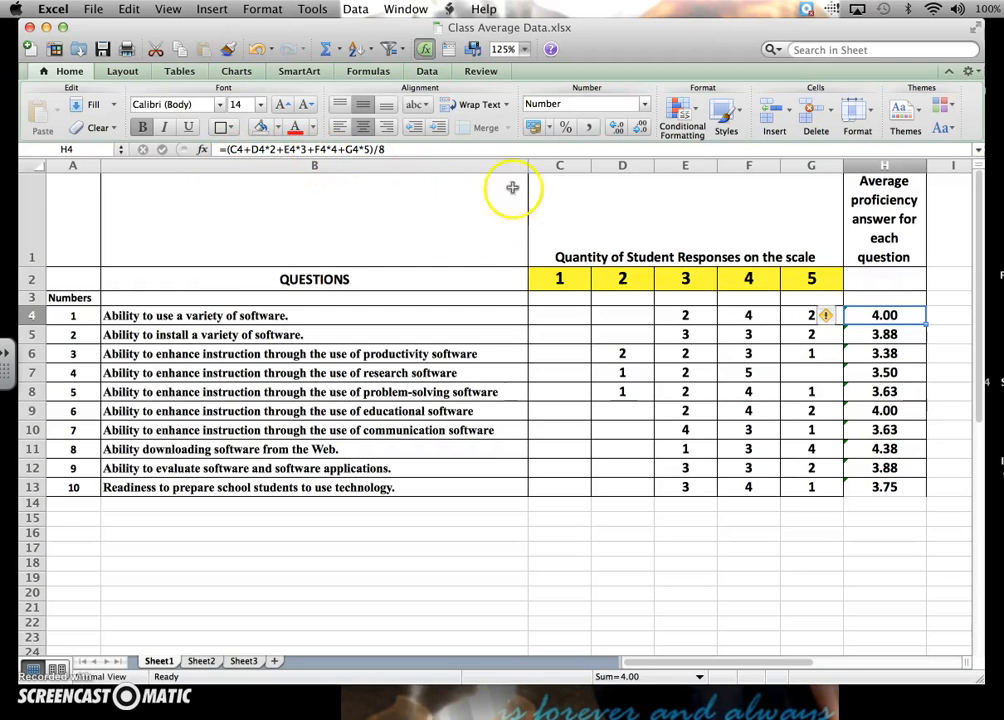
click(906, 337)
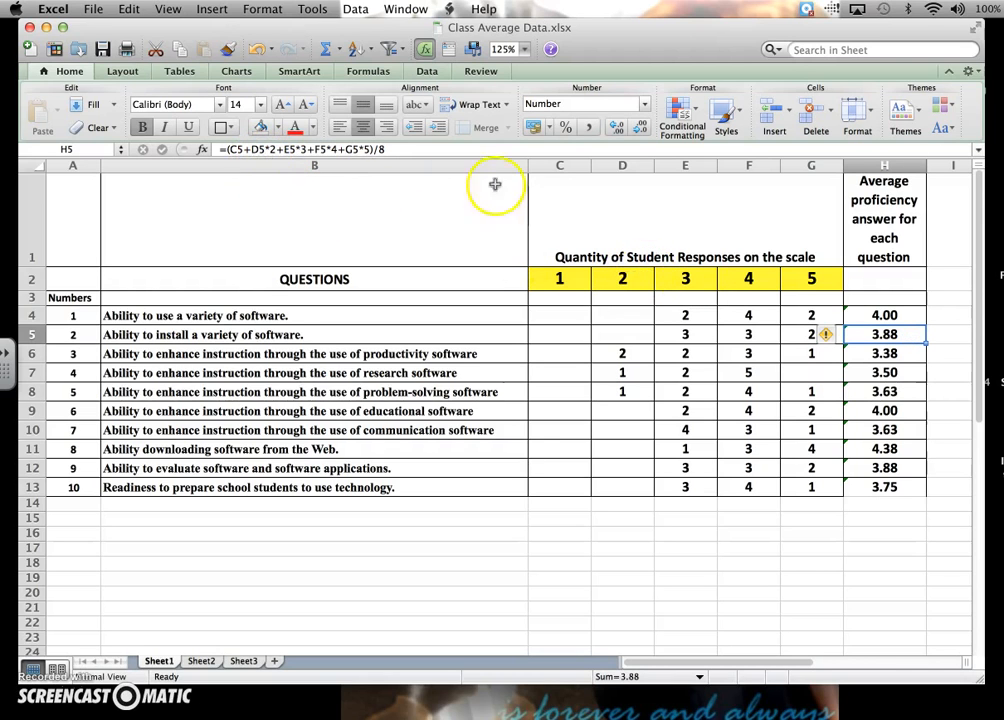
click(859, 351)
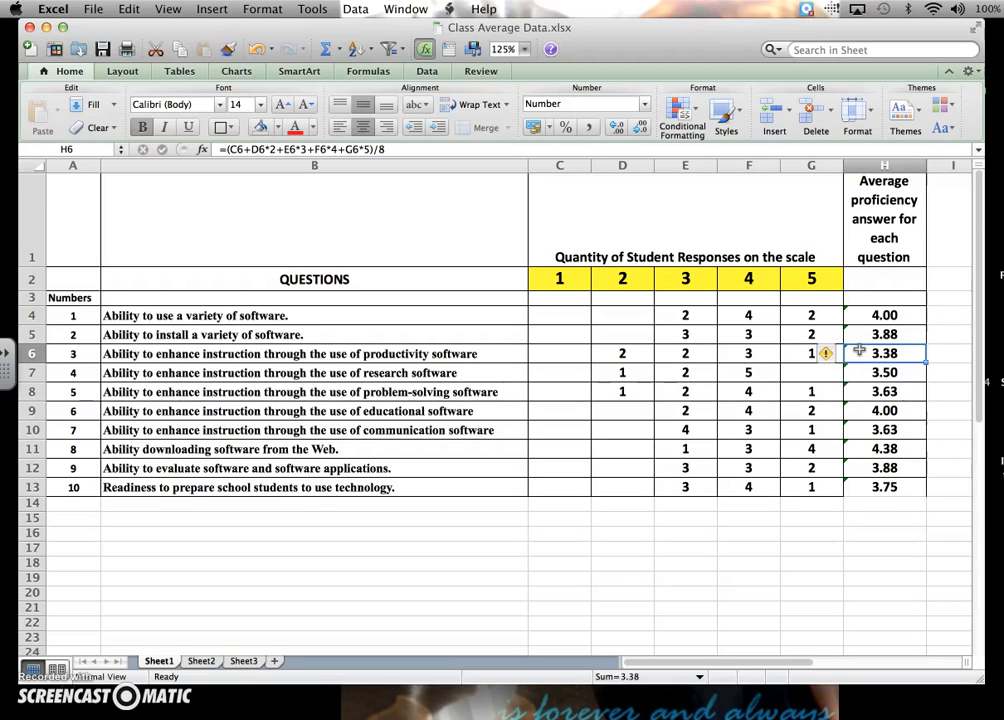
click(862, 373)
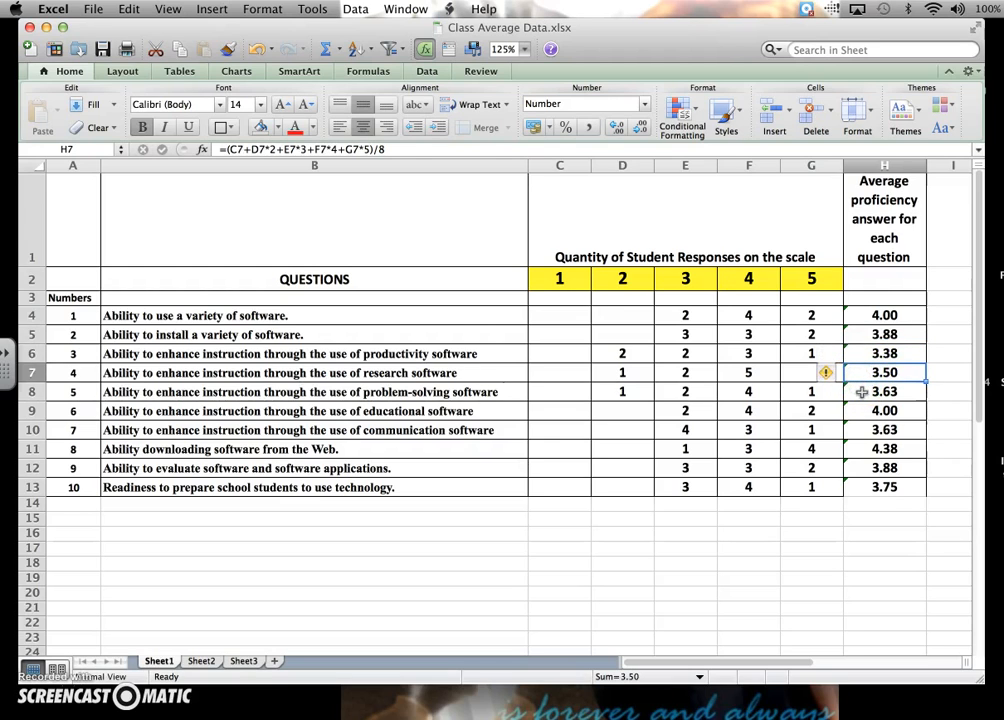
click(861, 392)
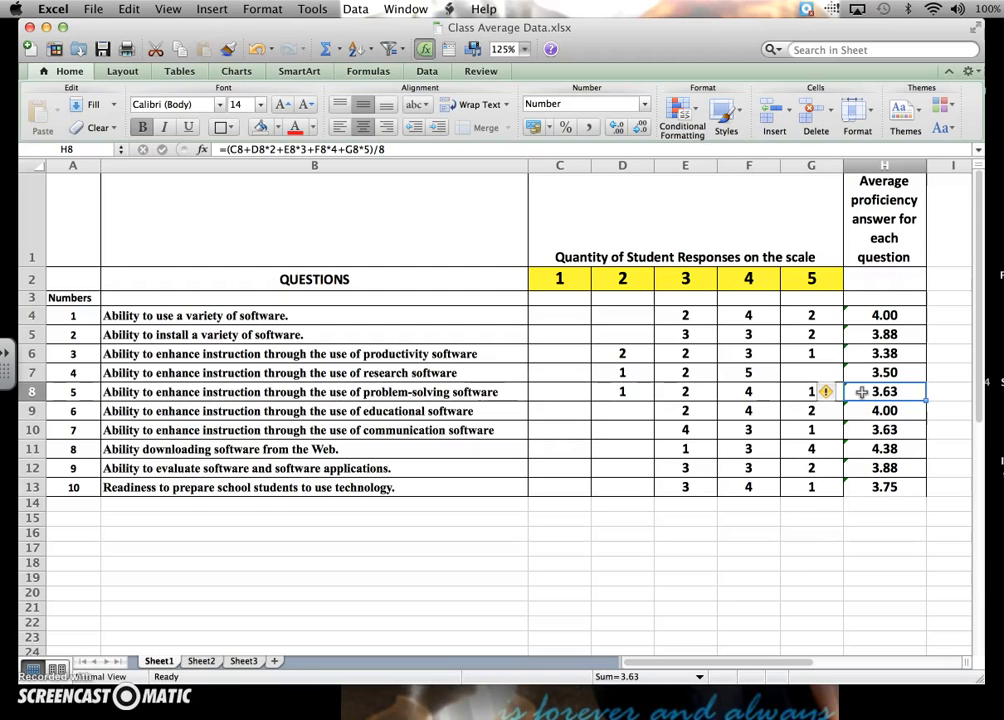
Add a bottom border to cell H13, the last average in the table.
click(881, 518)
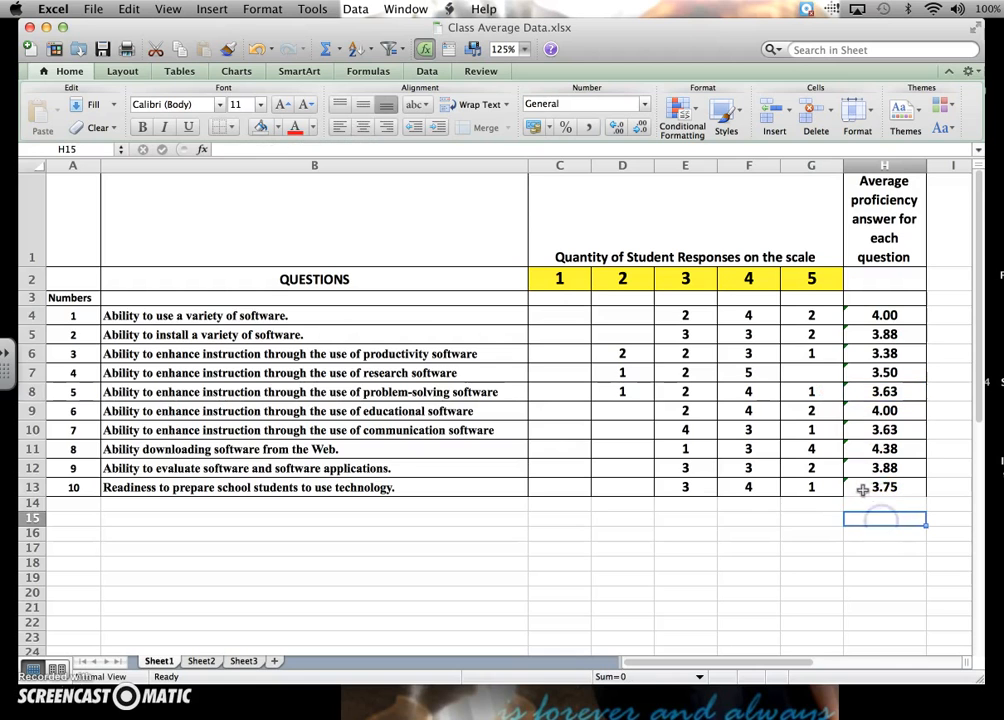
click(862, 489)
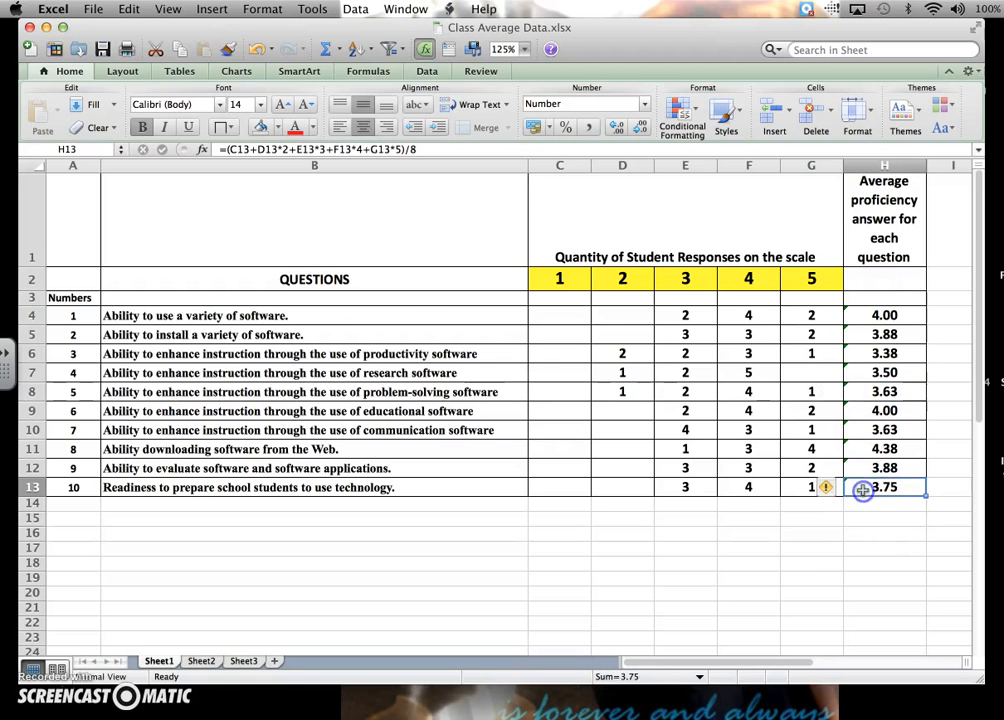
click(232, 127)
click(242, 170)
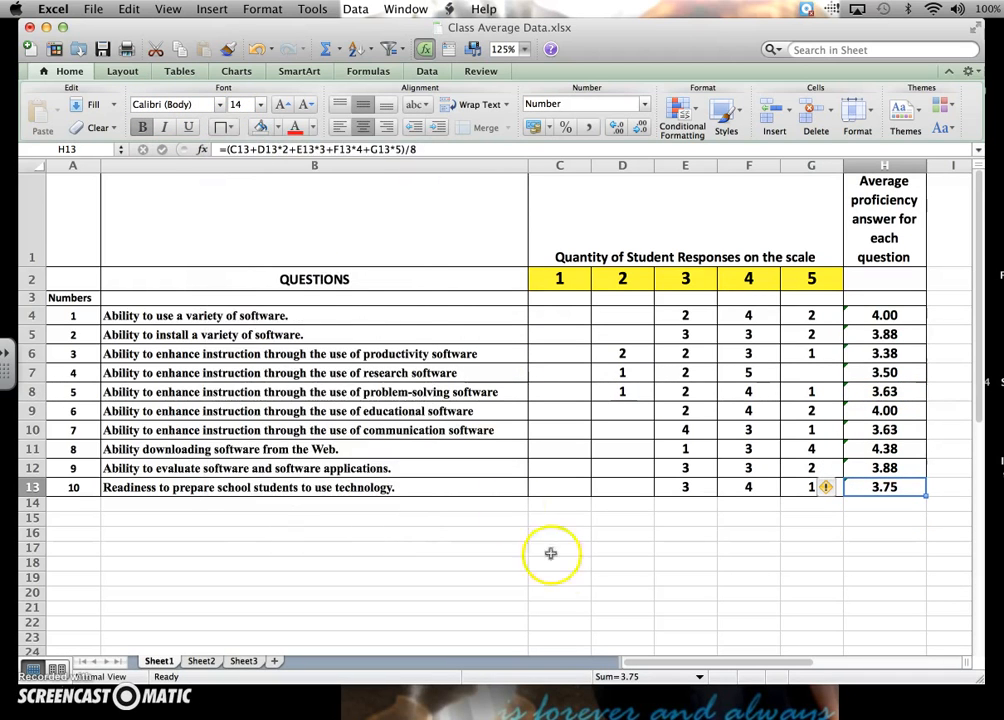
click(900, 534)
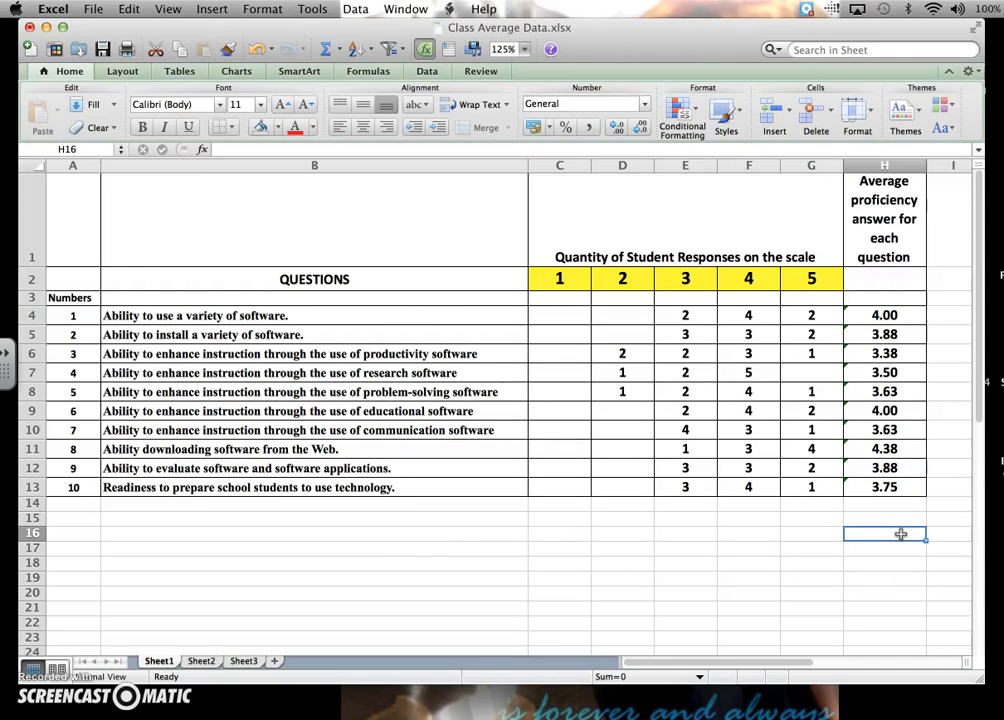
Insert a 2-D clustered column chart from the header in H1 and the averages in H4 through H13.
click(866, 222)
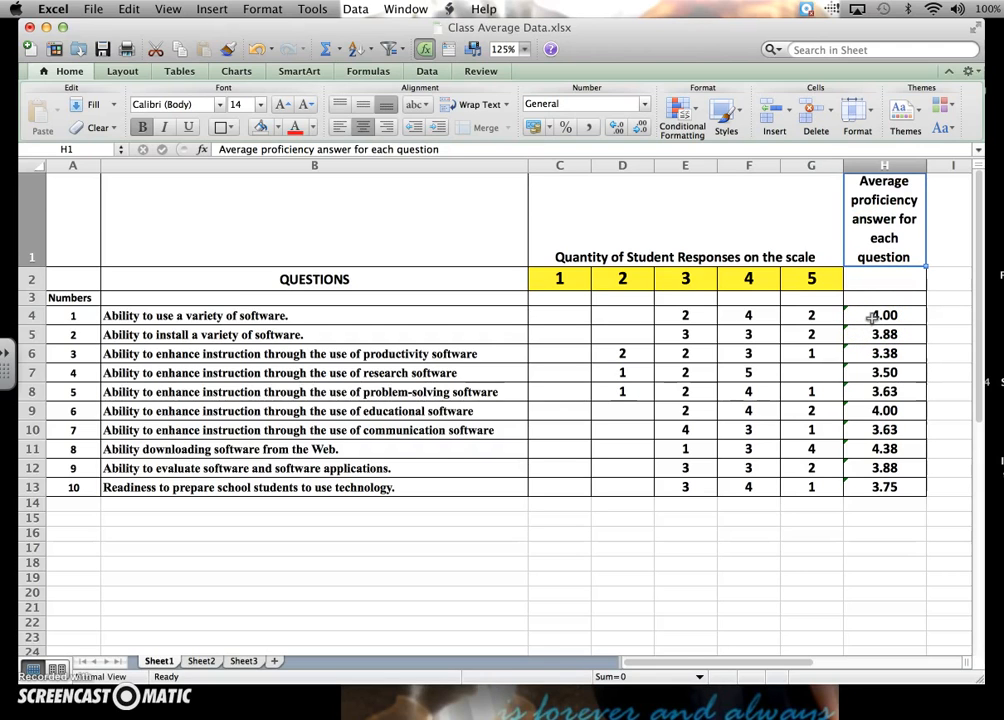
drag(872, 317, 873, 487)
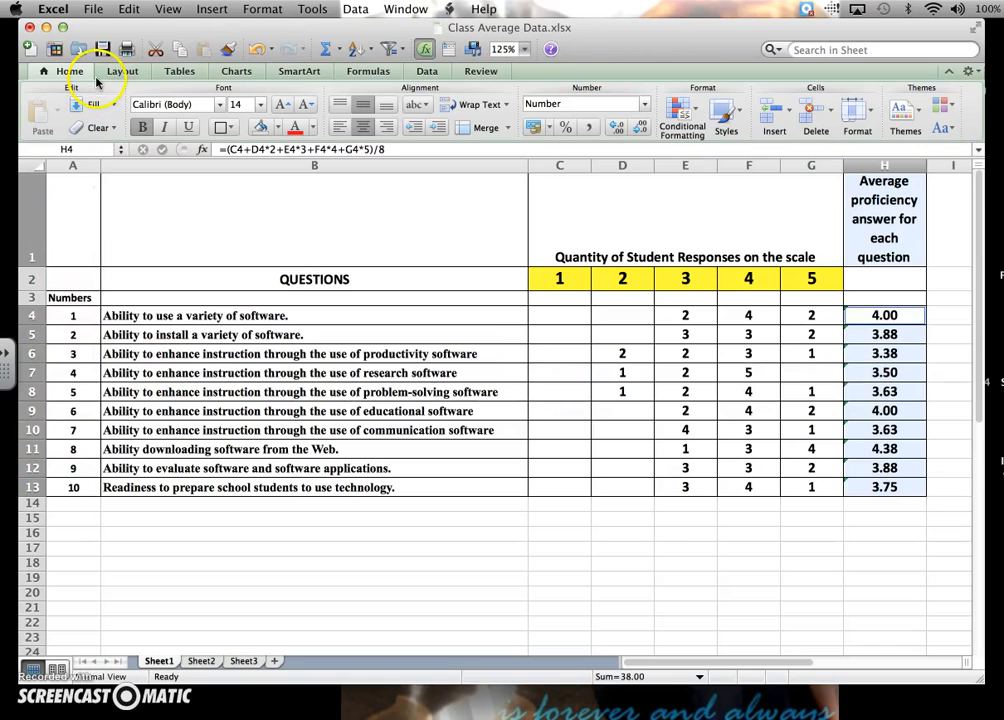
click(236, 75)
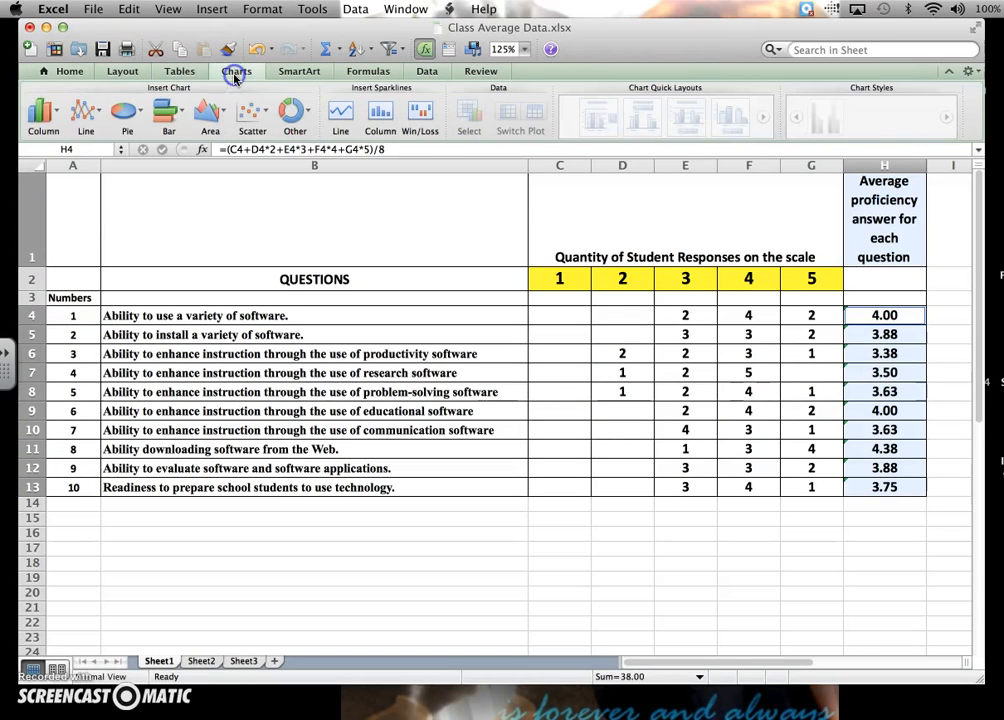
click(42, 118)
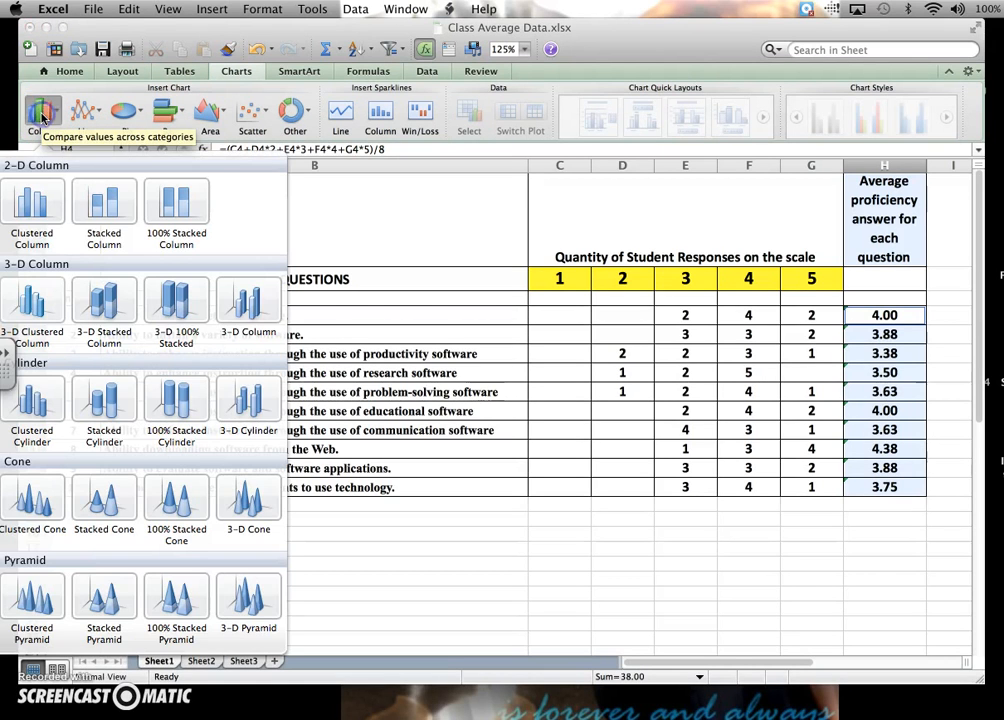
click(39, 206)
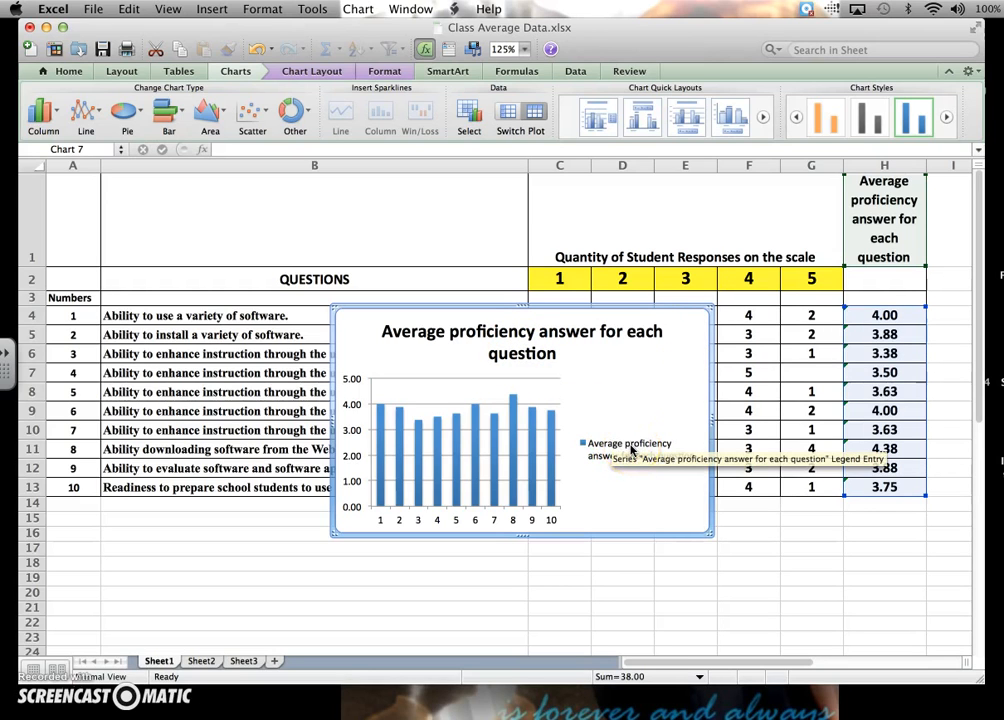
Reword the header in H1 as "Average proficiency answer for each of the questions".
click(904, 244)
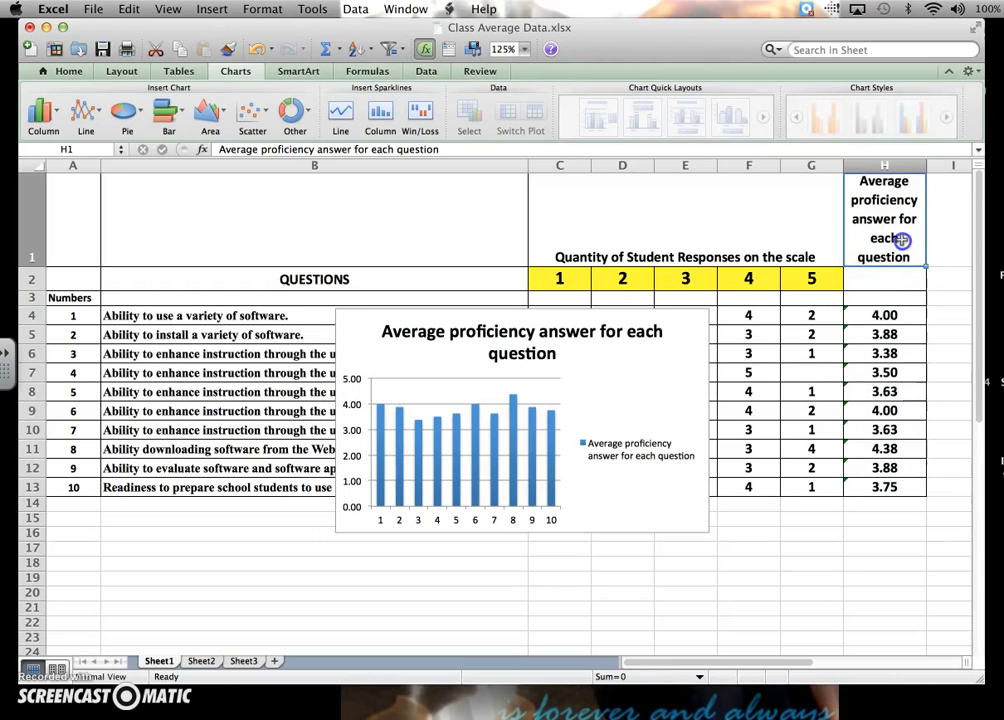
double_click(902, 240)
text(of the)
key(BackSpace)
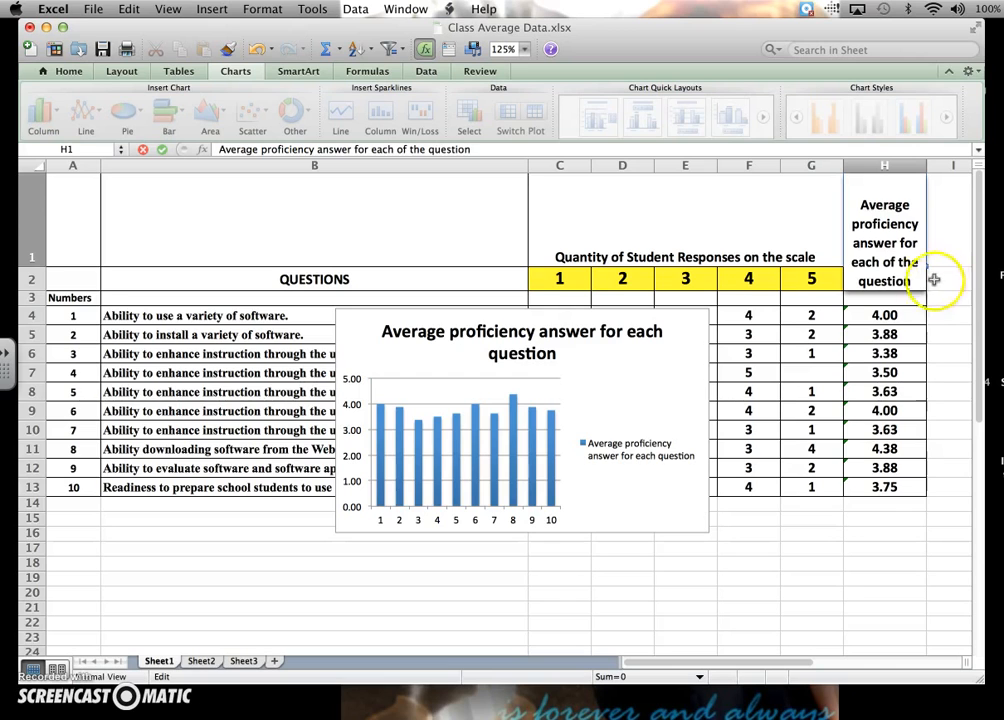
click(912, 281)
text(s)
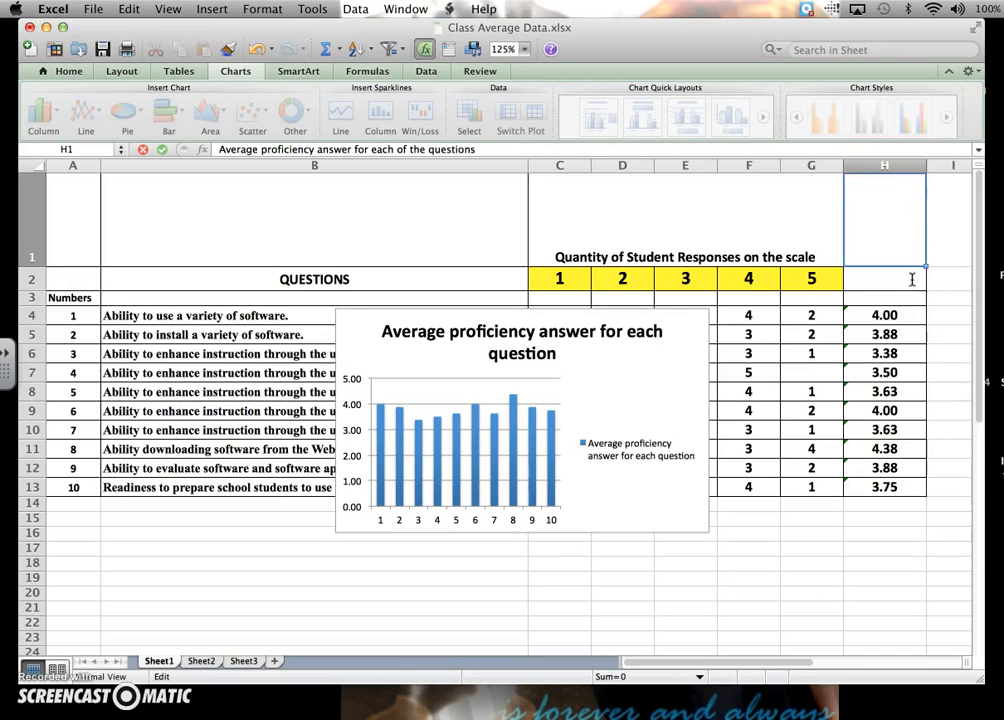
key(Return)
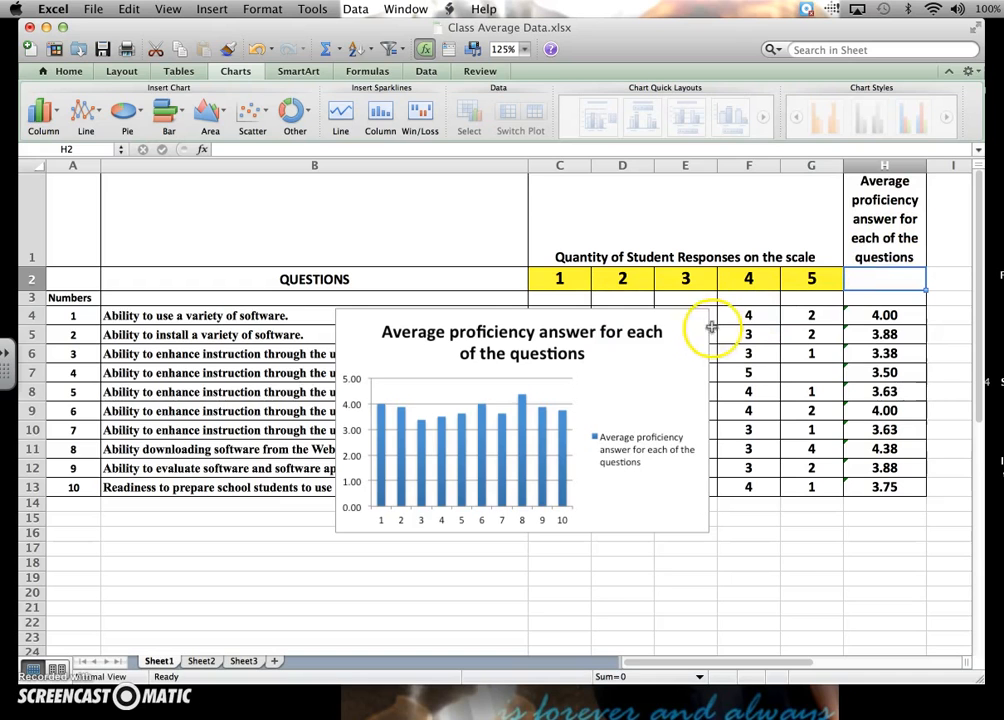
Move the column chart below the table, starting near row 16, and add an axis title below its horizontal axis.
drag(701, 323, 463, 539)
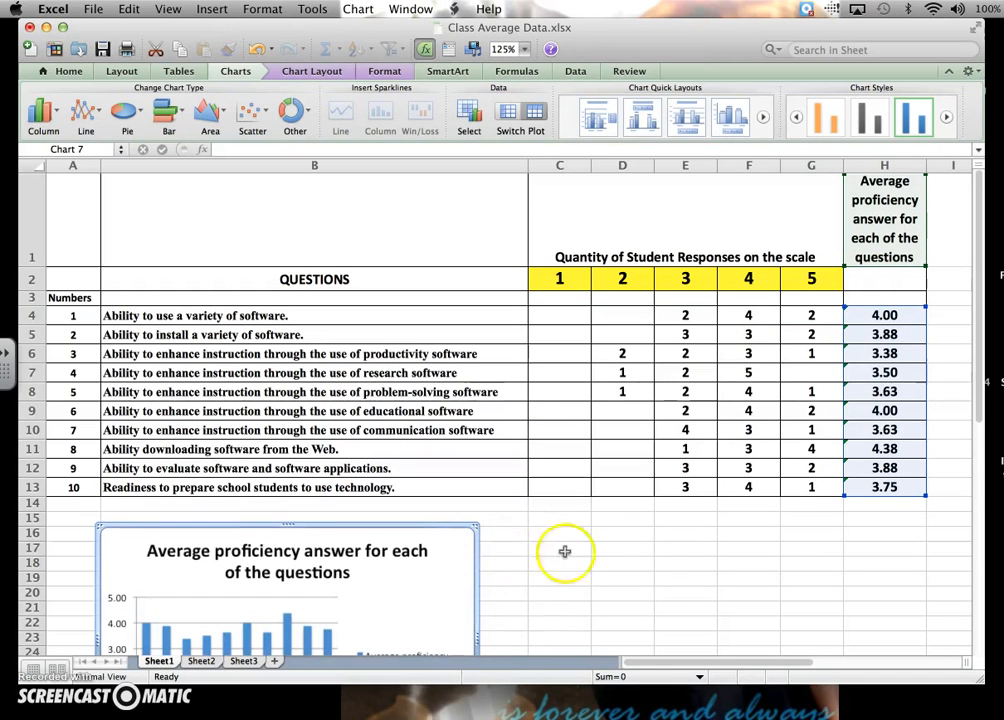
drag(985, 404, 977, 462)
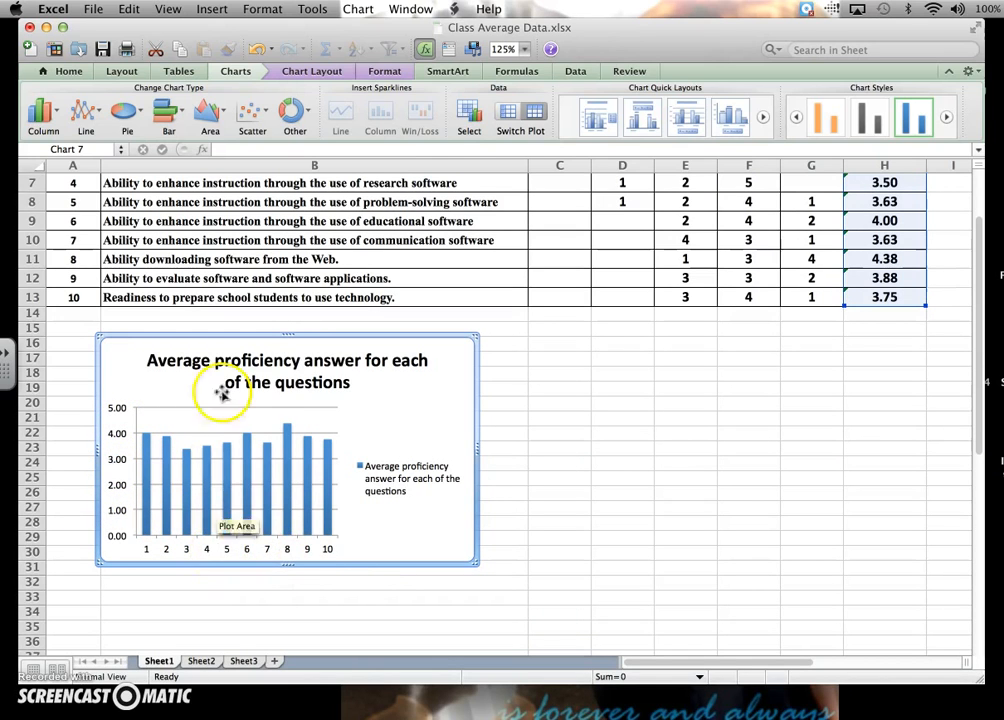
click(300, 73)
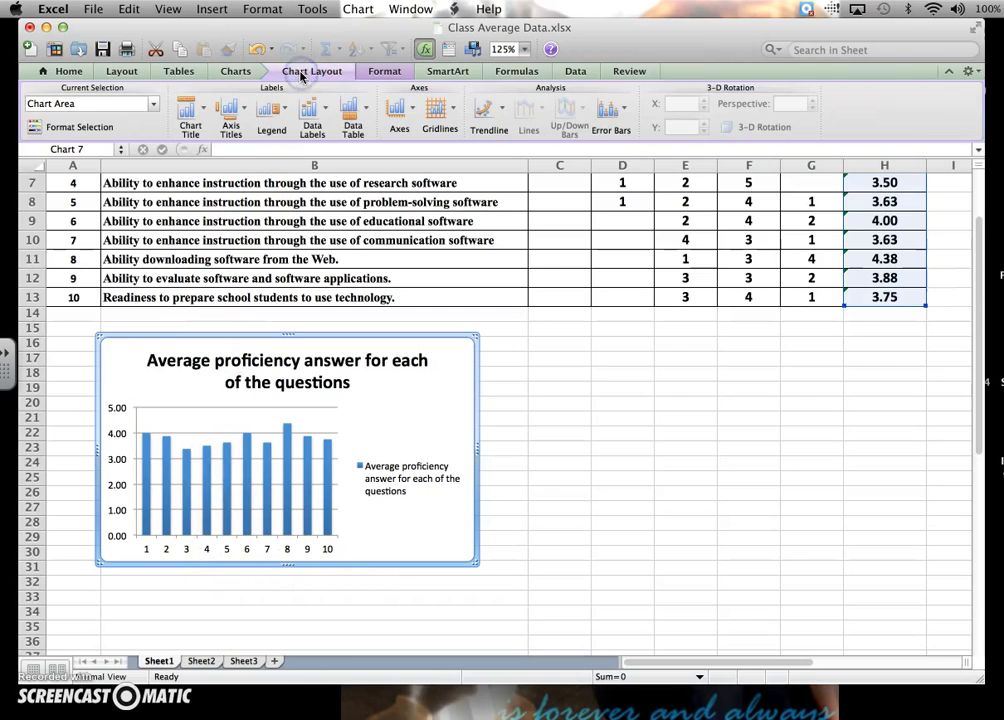
click(187, 138)
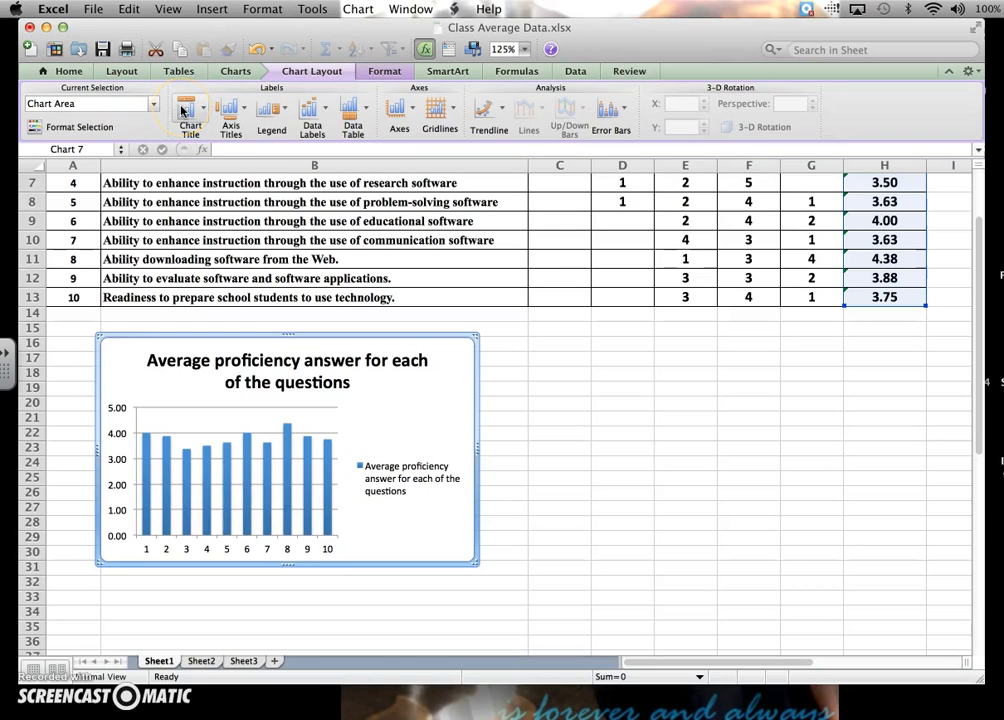
click(233, 110)
mouse_move(232, 135)
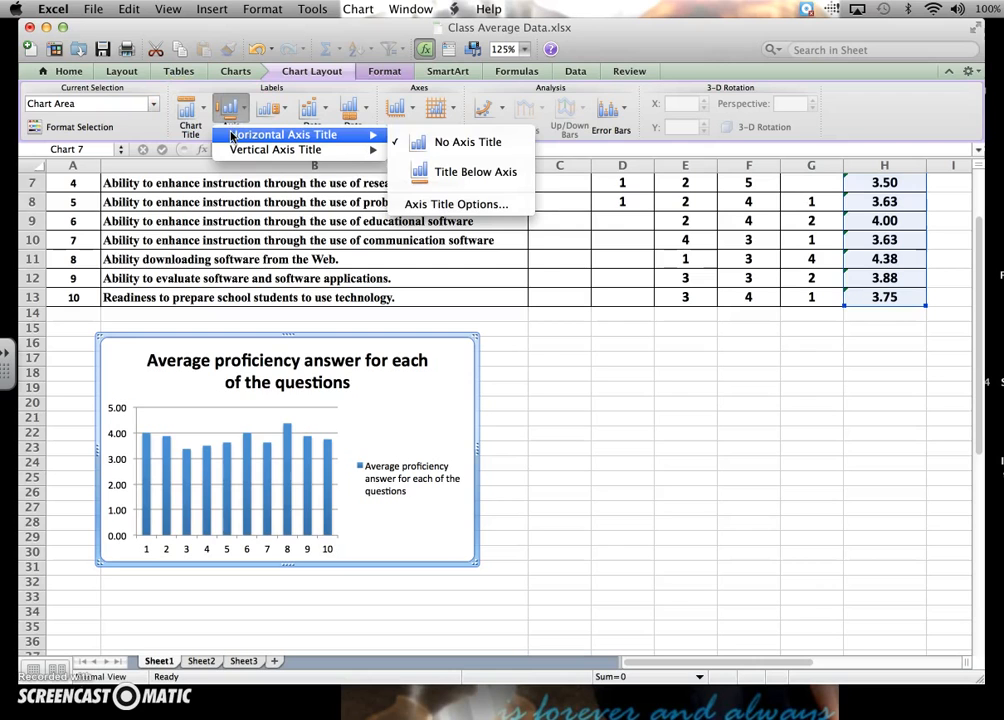
click(438, 171)
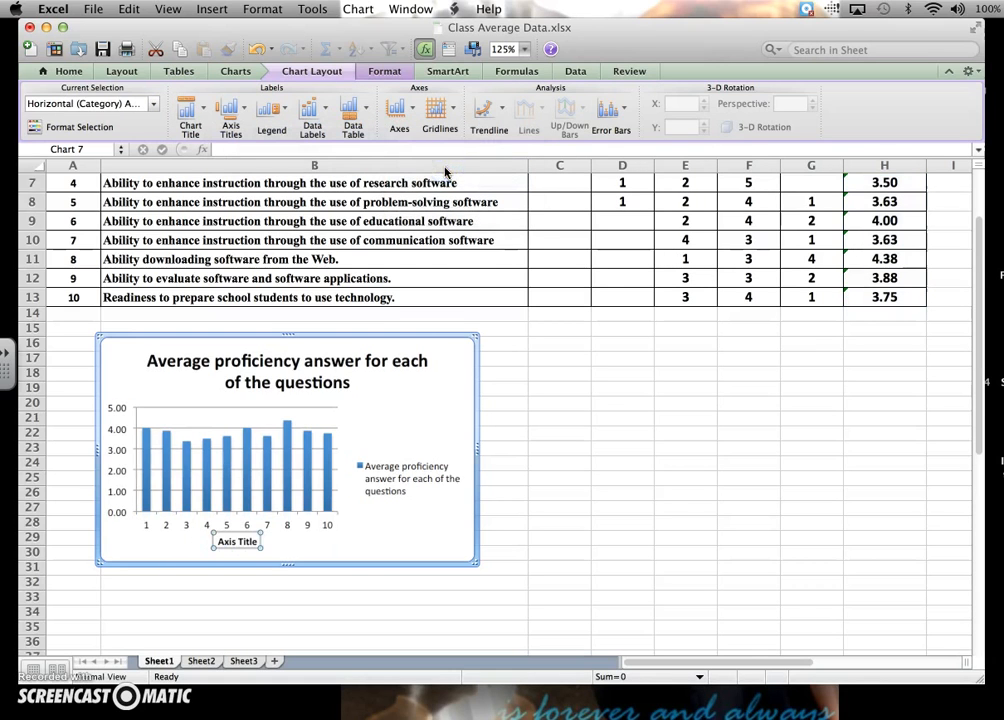
Replace the placeholder text of the horizontal axis title with "Question Number".
click(225, 541)
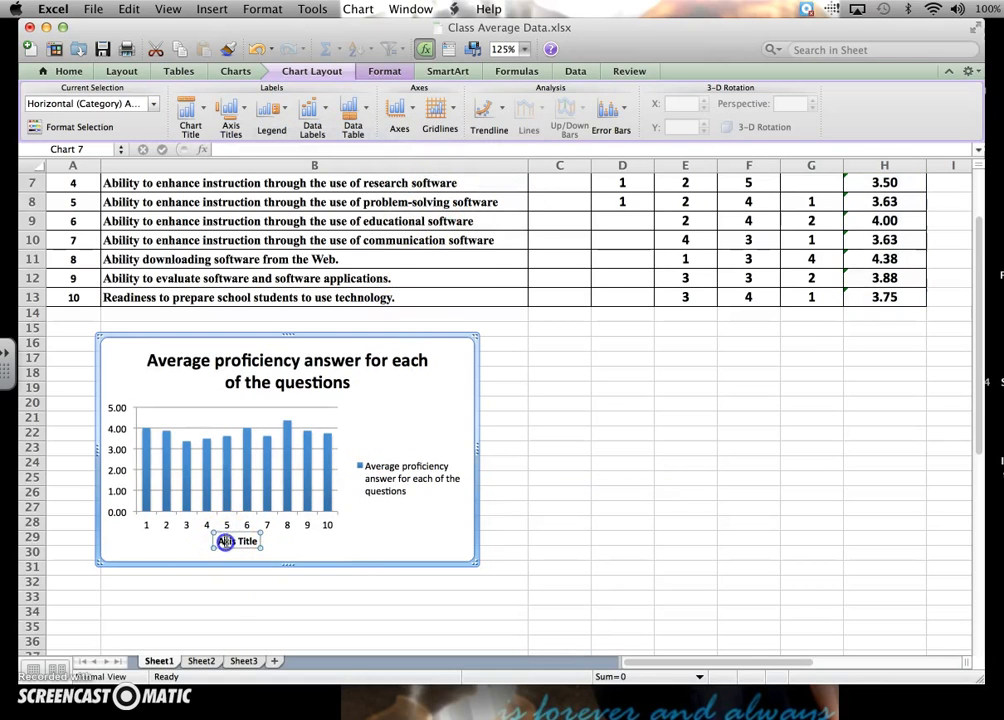
drag(219, 541, 252, 541)
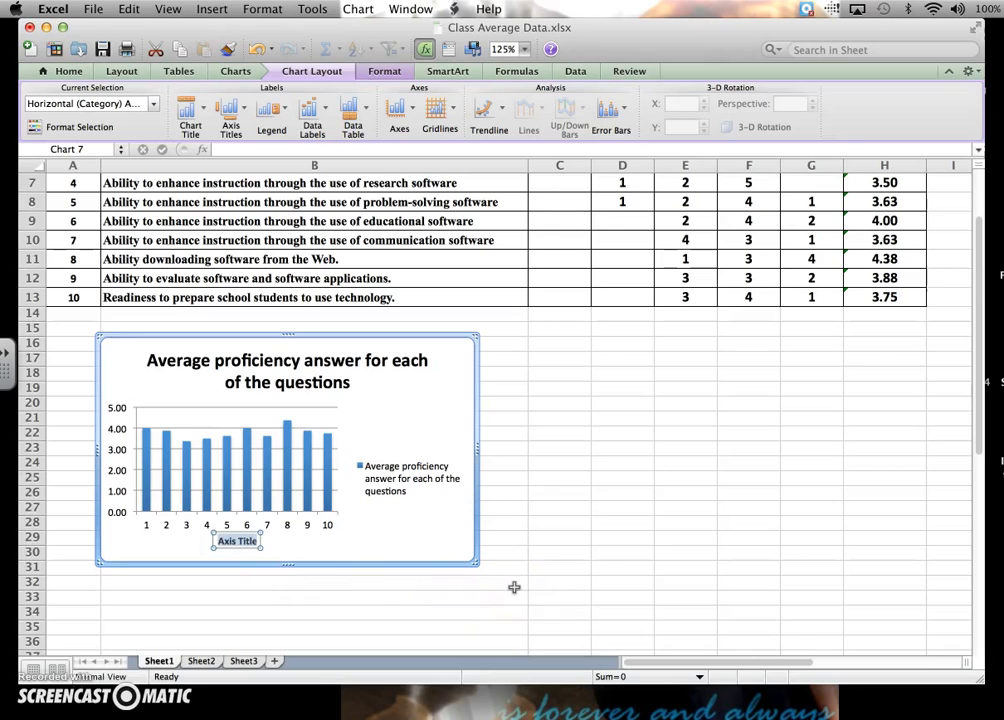
text(Question Number)
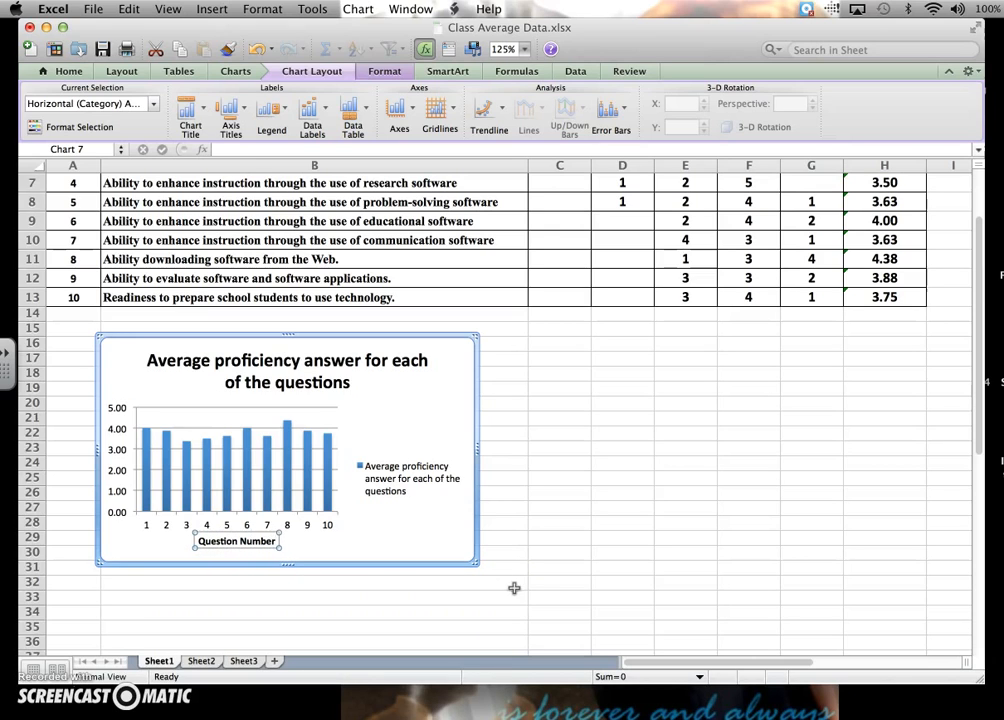
click(377, 538)
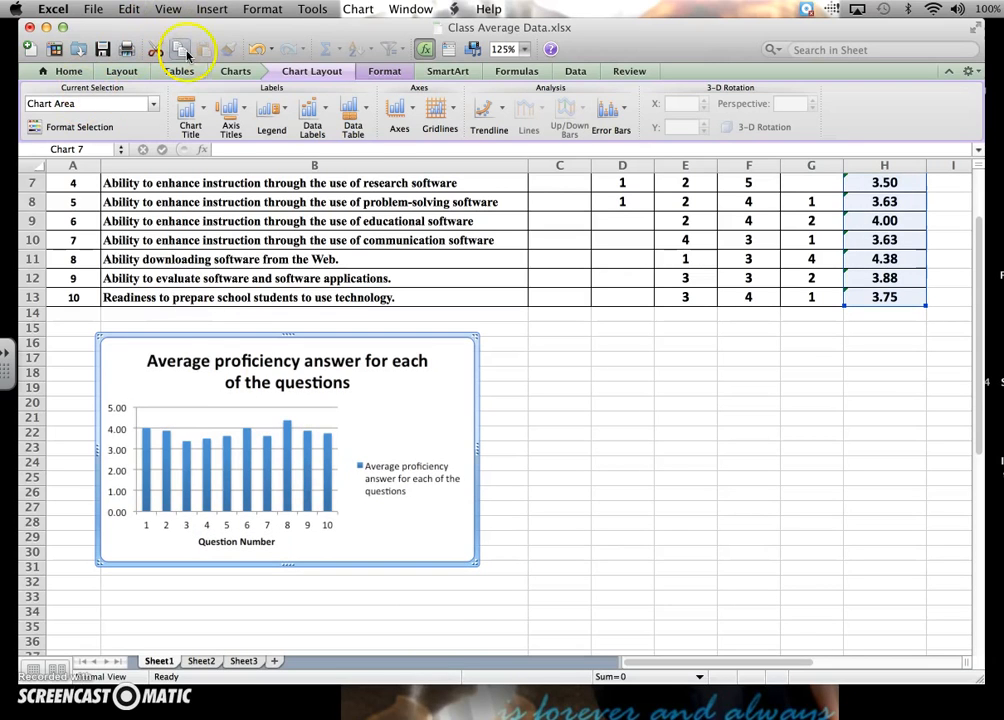
Add a rotated vertical axis title to the chart reading "Average Proficiency Scale".
click(229, 110)
mouse_move(243, 150)
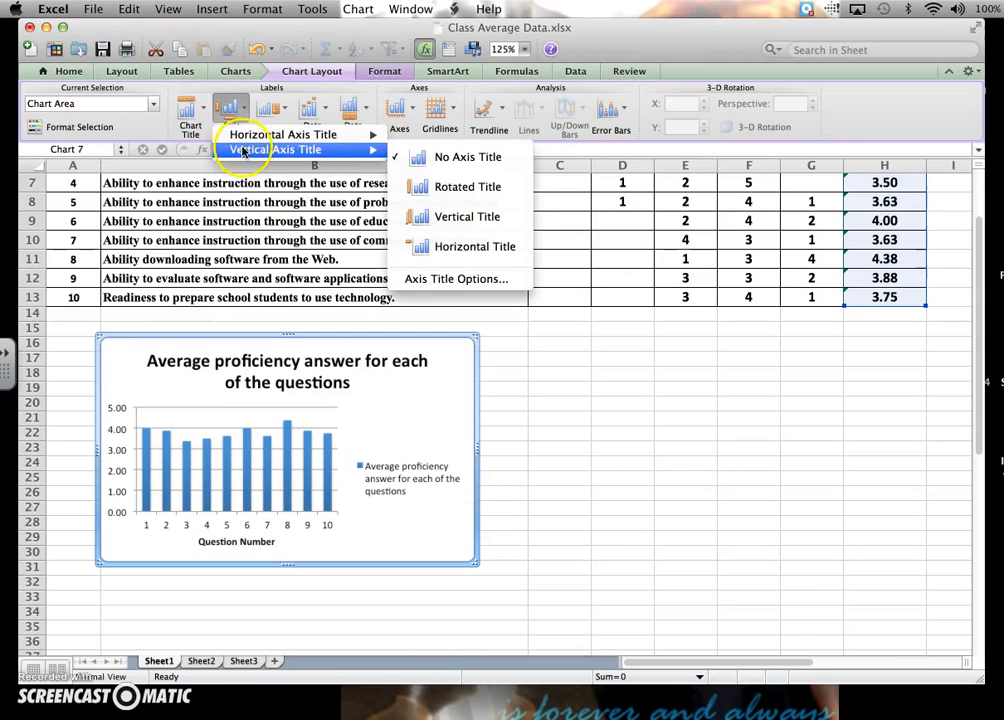
click(432, 187)
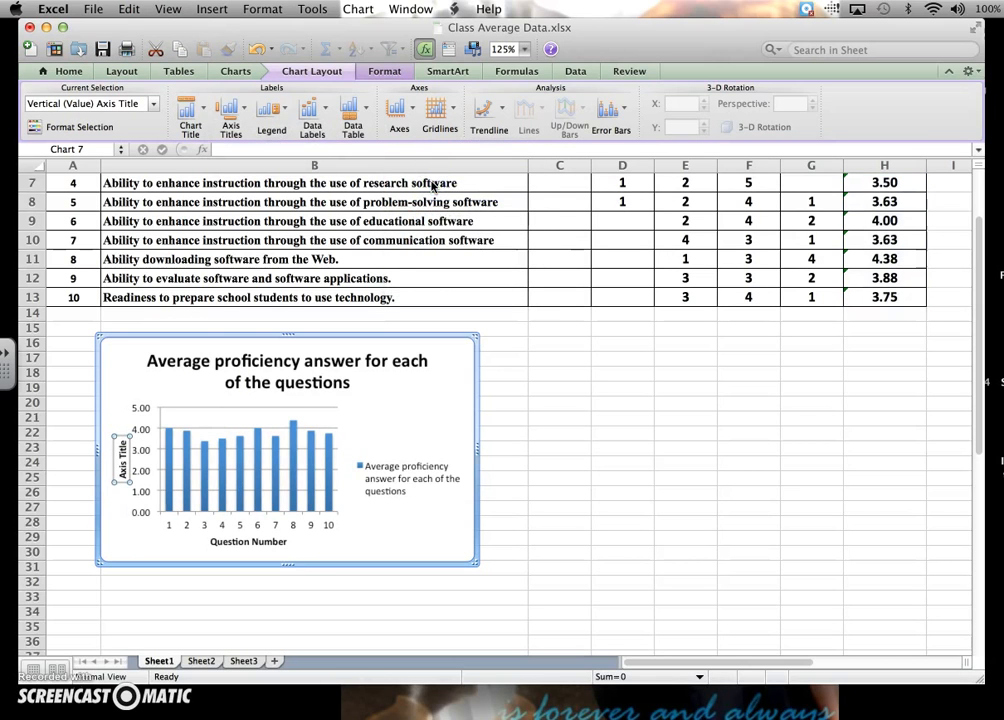
click(120, 455)
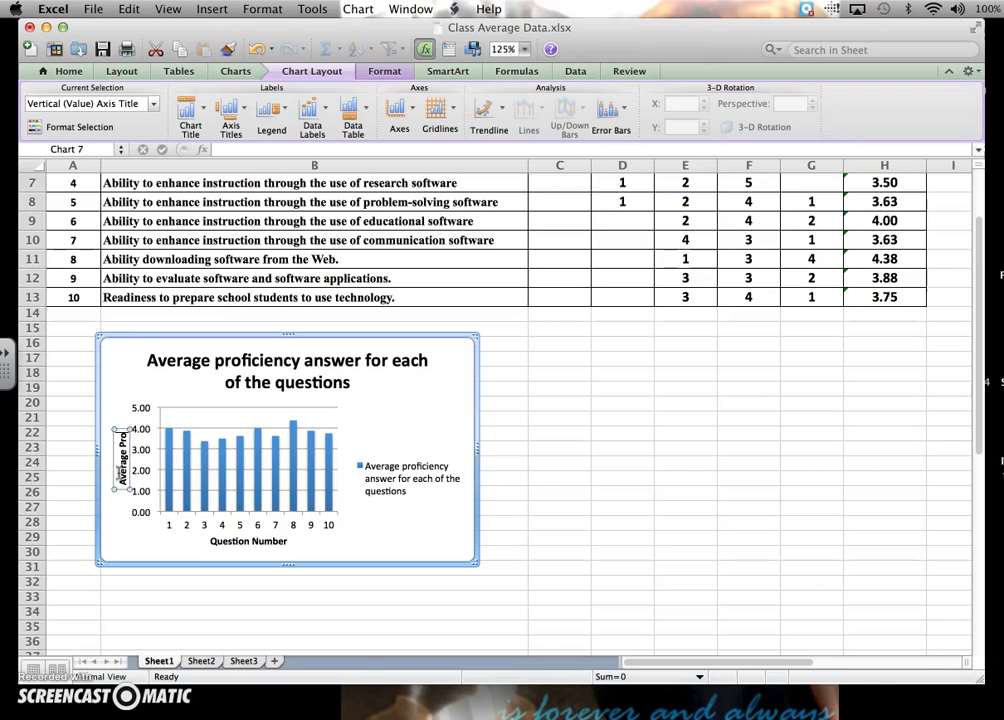
text(ien)
text(cy)
text( C)
text(cale)
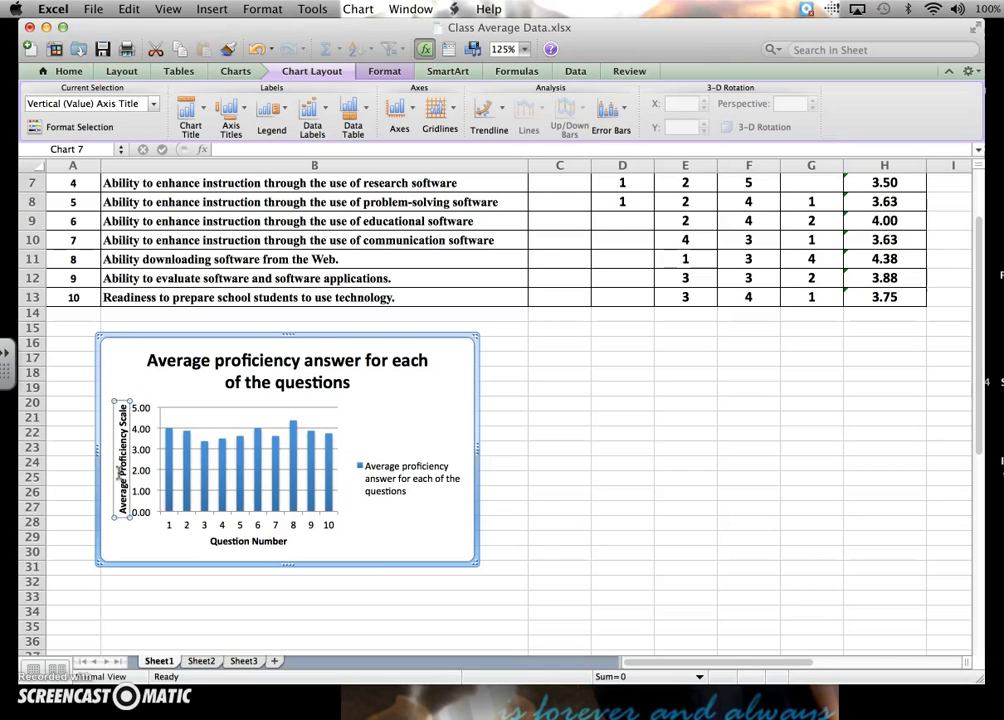
click(432, 539)
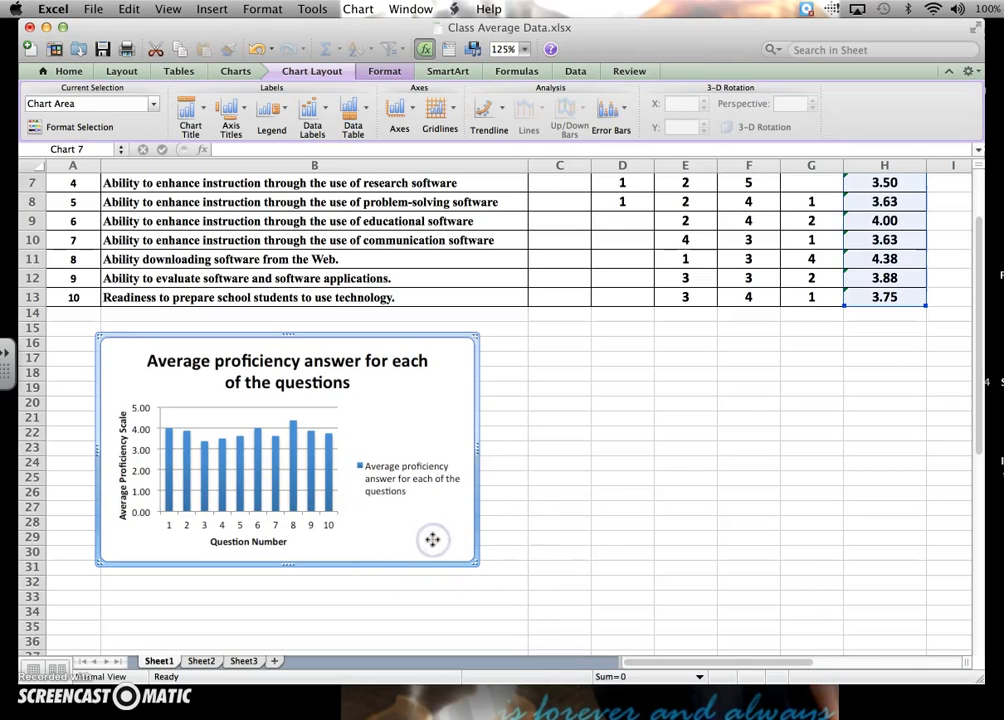
Set both G13 and E13 to 2 and check how question 10's column in the chart responds.
click(667, 420)
scroll(668, 421, up, 3)
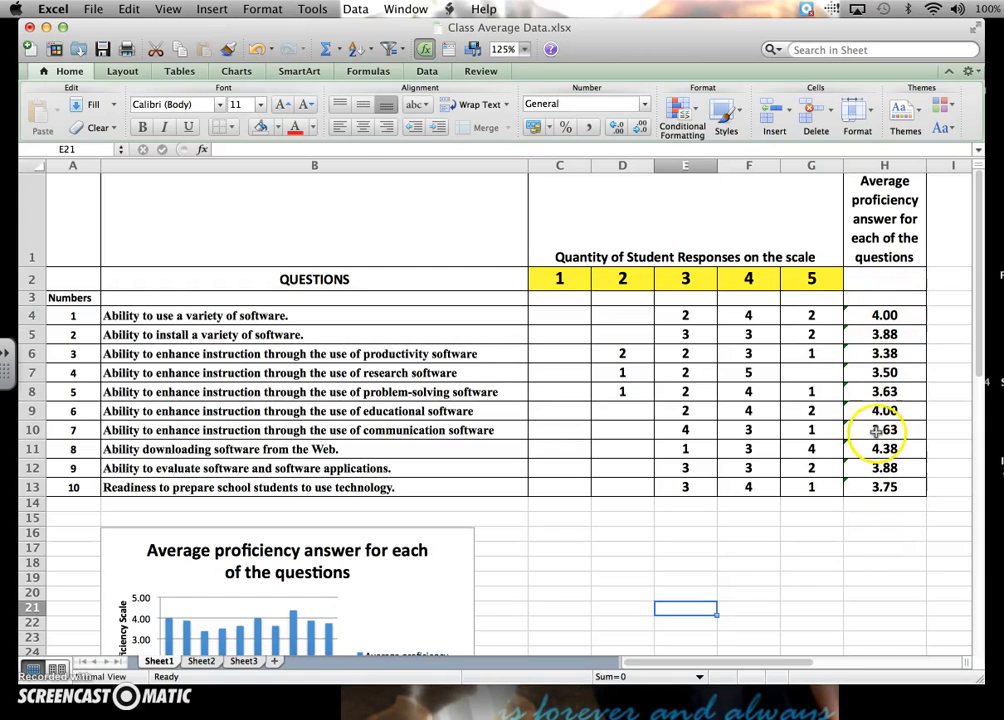
click(816, 489)
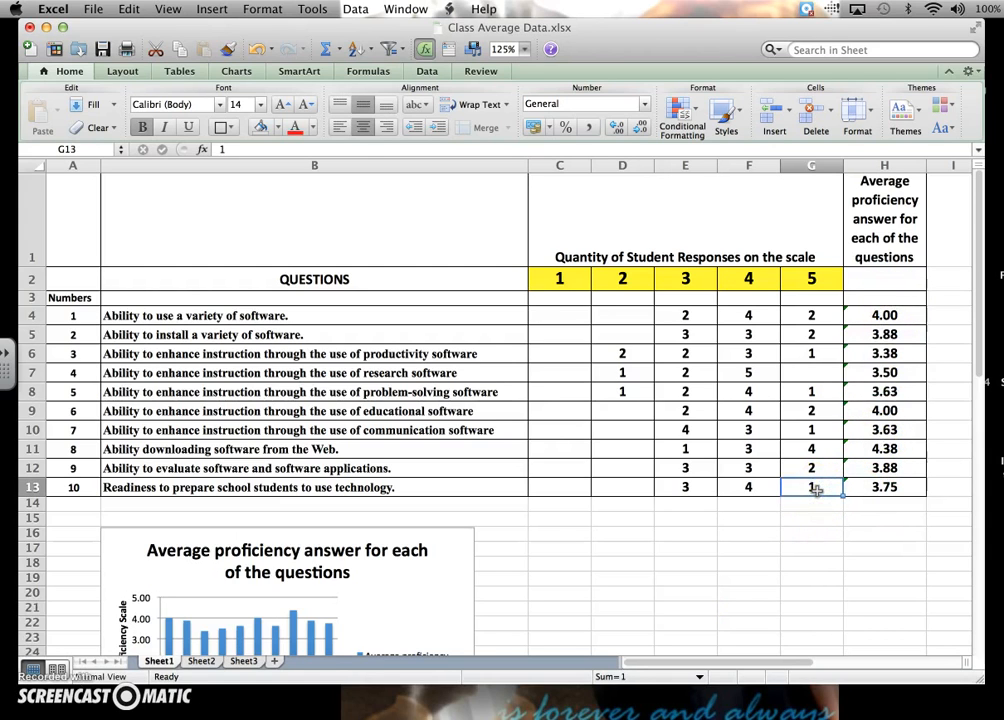
text(2)
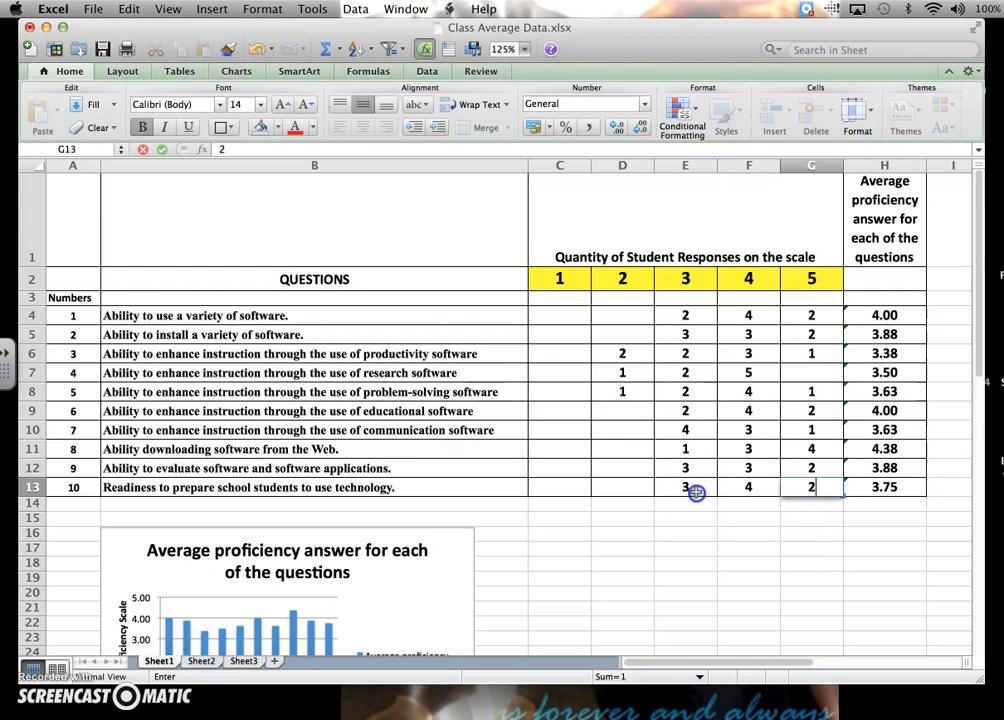
click(697, 492)
key(BackSpace)
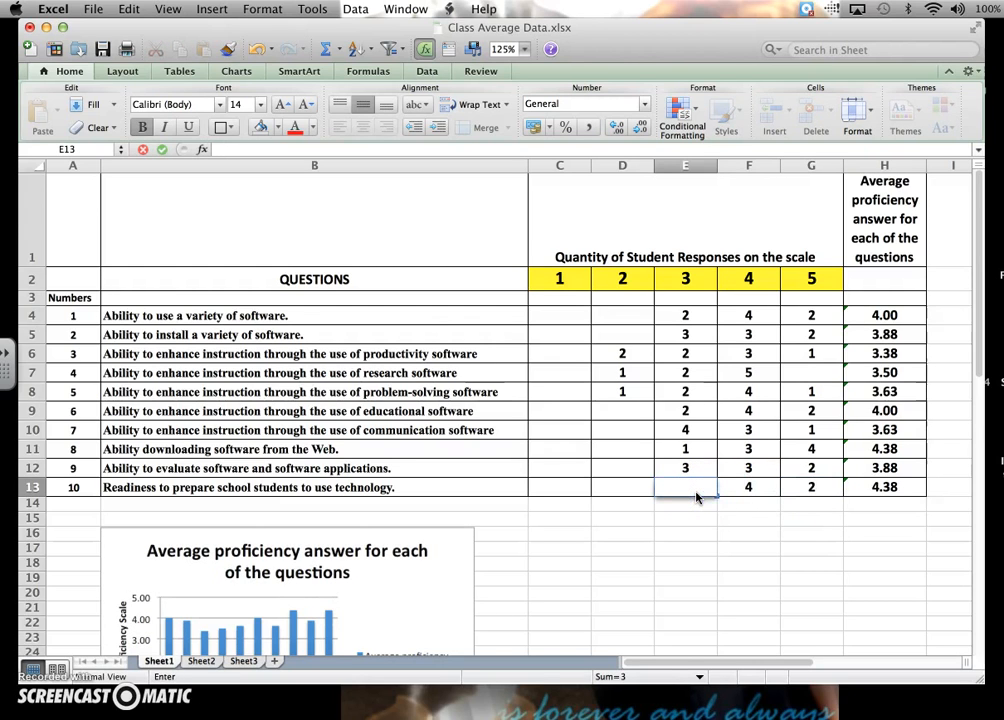
click(737, 518)
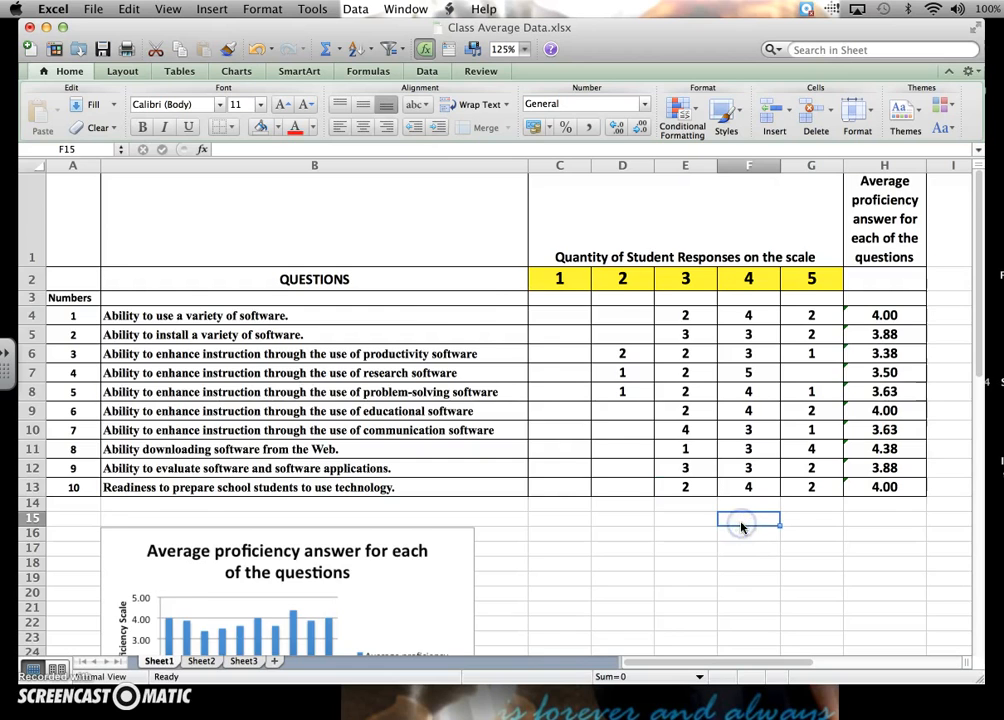
scroll(740, 528, down, 5)
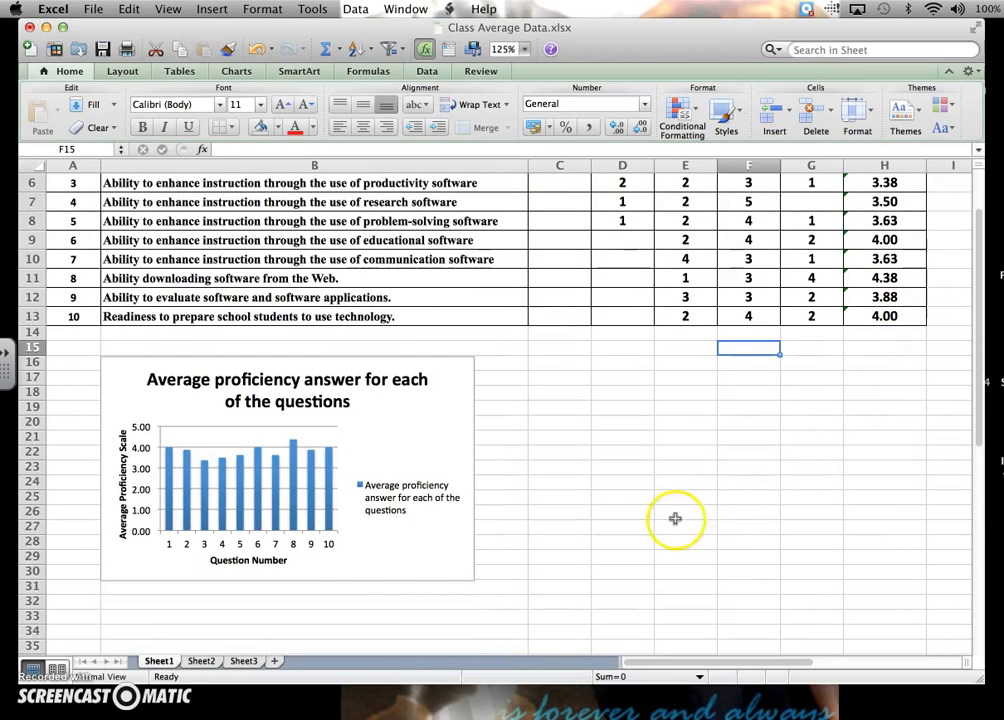
mouse_move(334, 456)
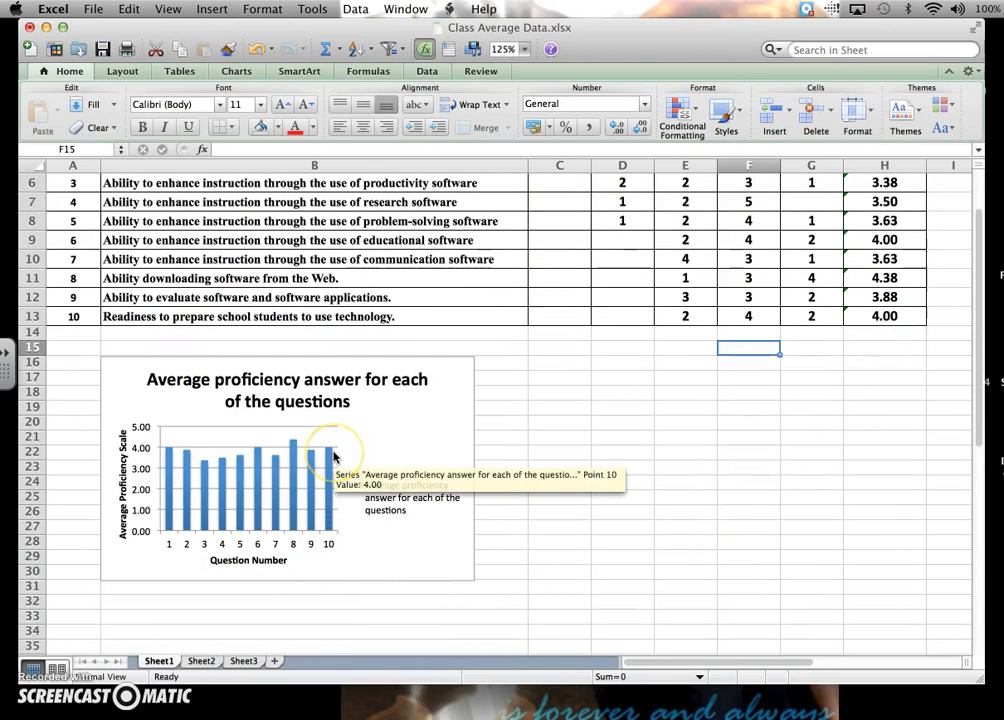
Restore question 10's response counts by setting E13 to 3 and G13 to 1.
click(678, 320)
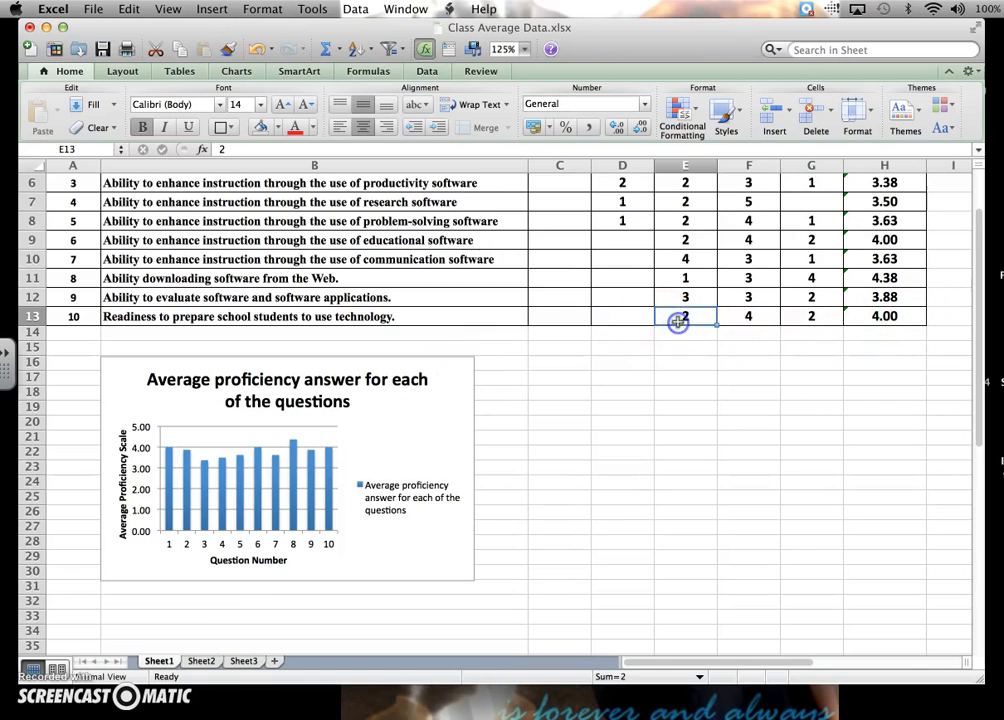
text(3)
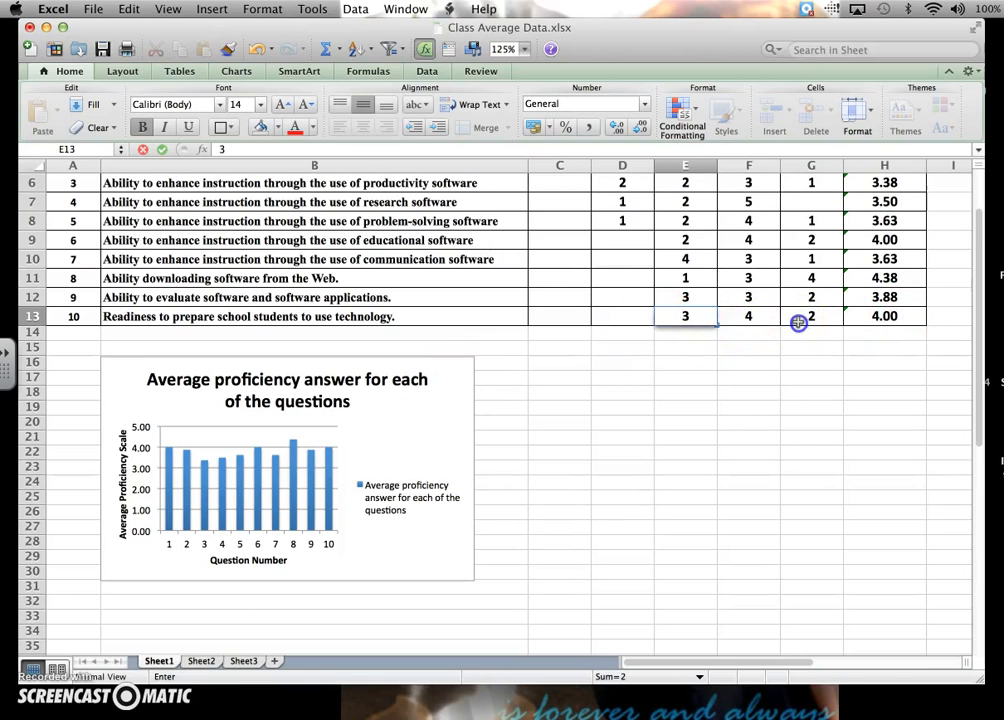
click(800, 322)
text(1)
key(Return)
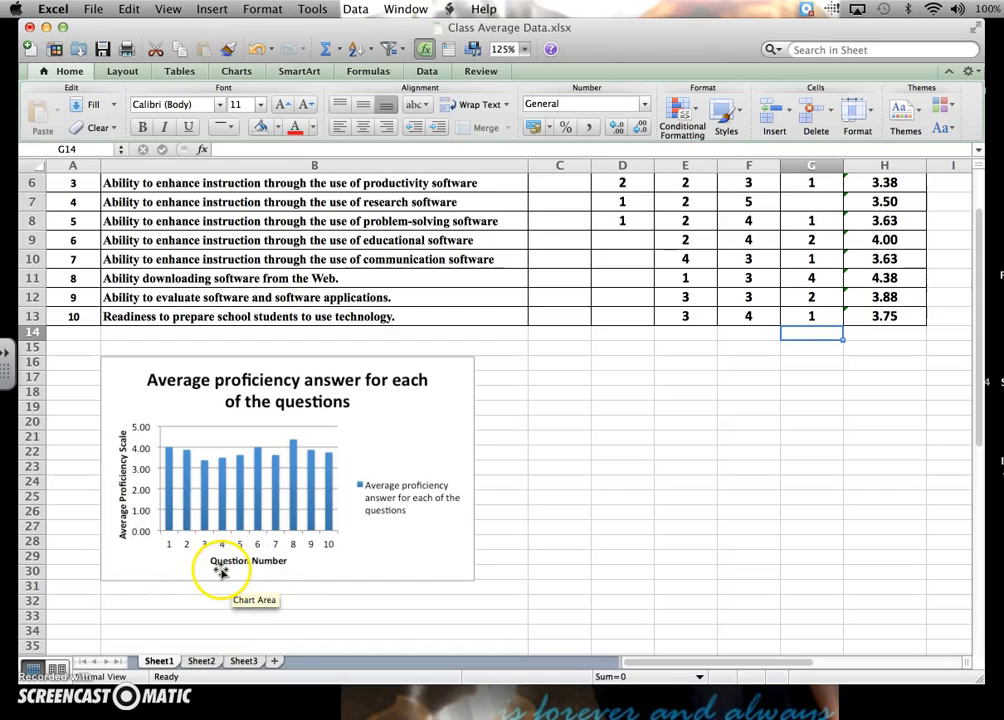
click(168, 561)
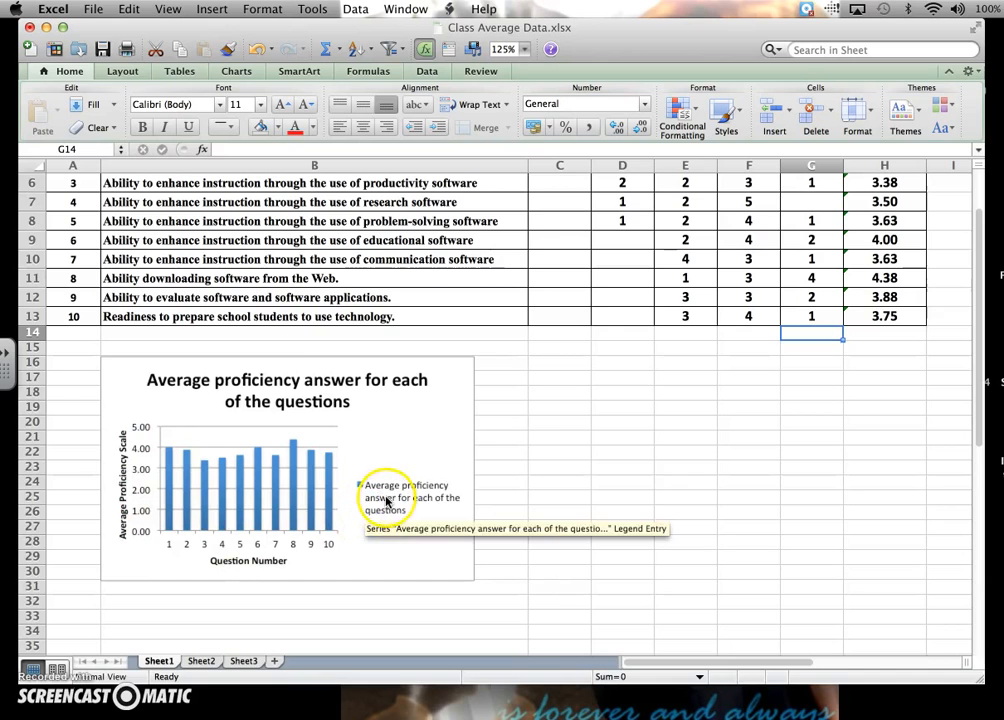
Replace the whole chart title with "Average Procifency For Students".
click(298, 397)
double_click(345, 402)
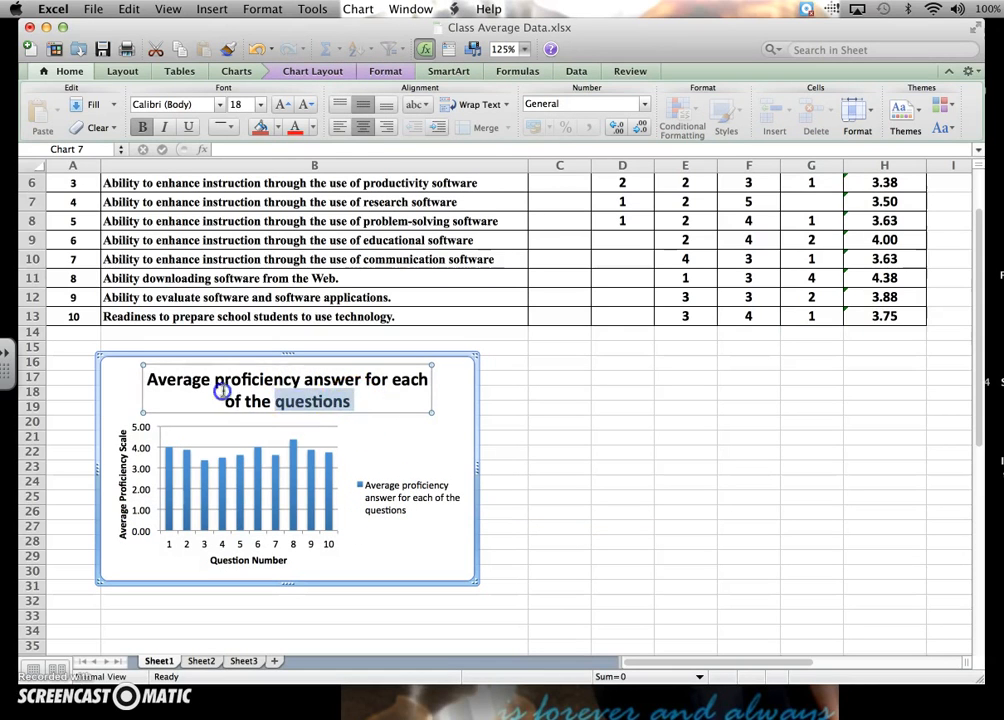
drag(222, 391, 128, 377)
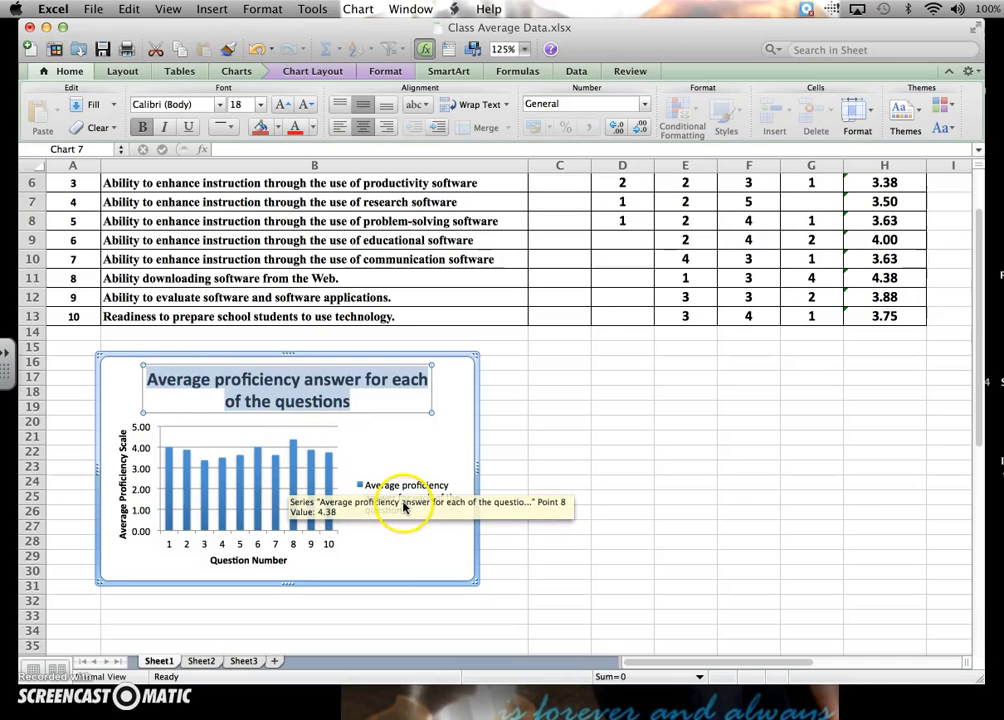
text(Av)
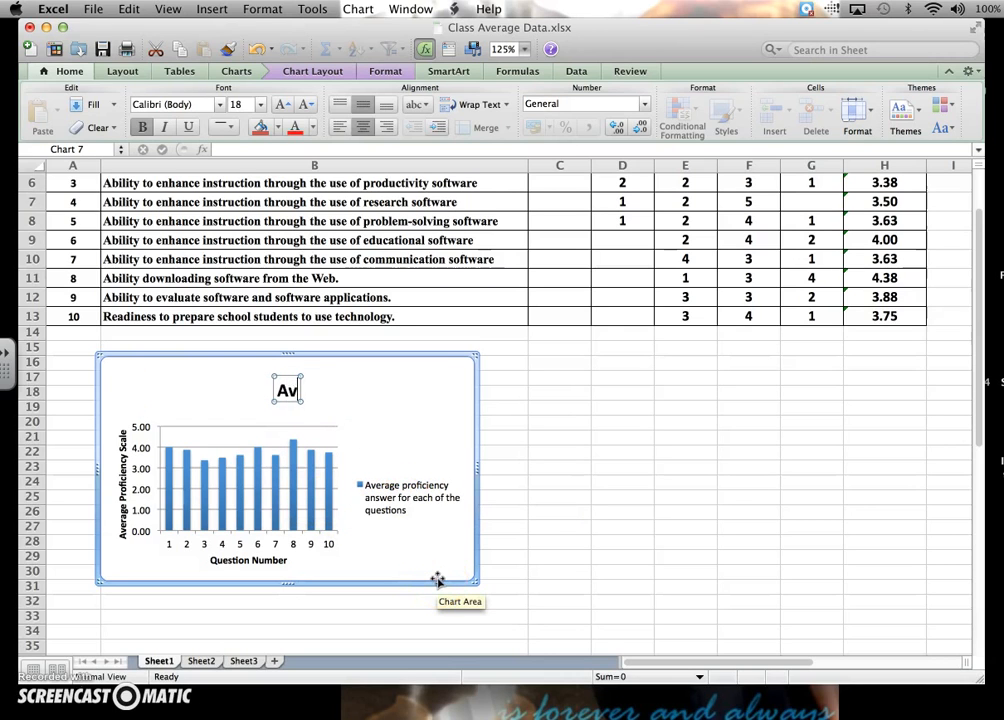
text(erage Procifency)
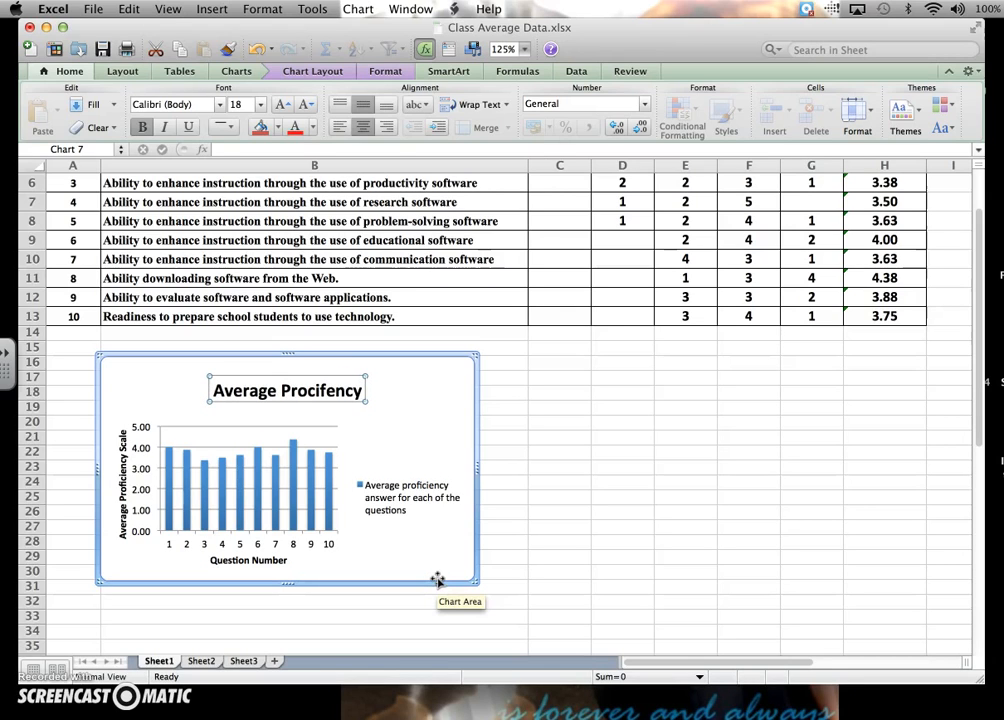
text( For stud)
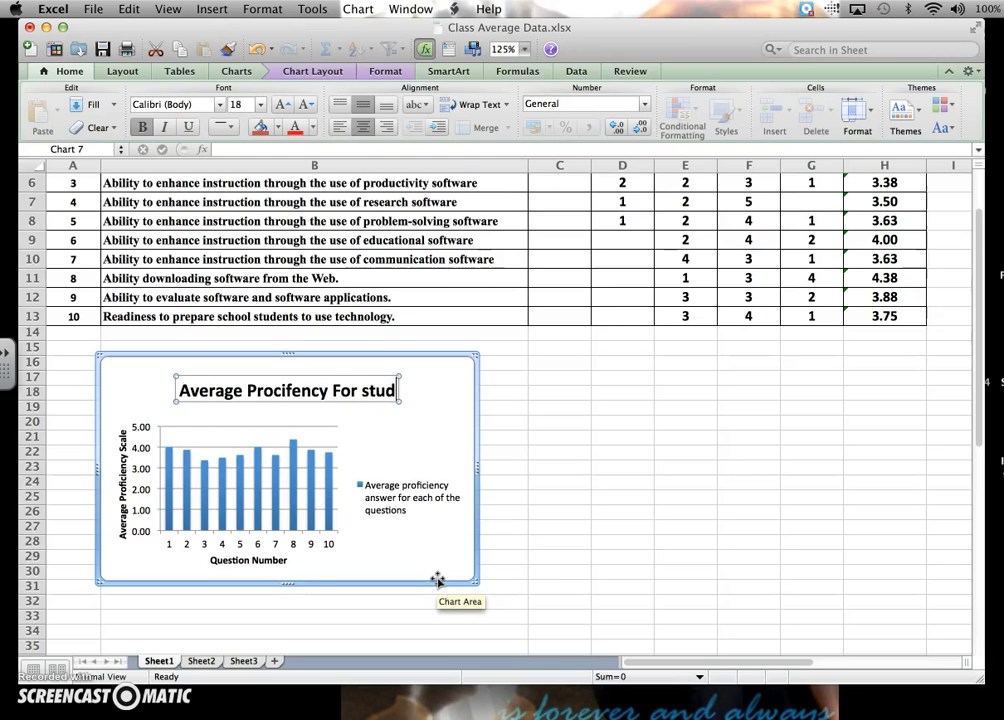
key(BackSpace)
key(BackSpace)
text(Stdu)
key(BackSpace)
key(BackSpace)
text(udents)
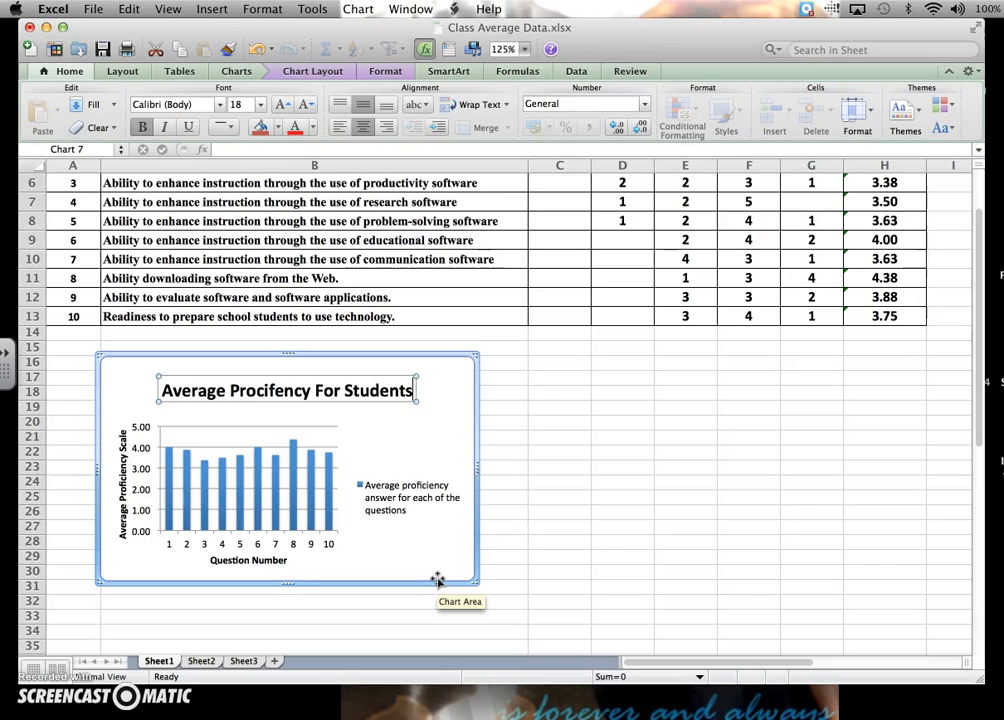
click(517, 569)
scroll(517, 569, up, 5)
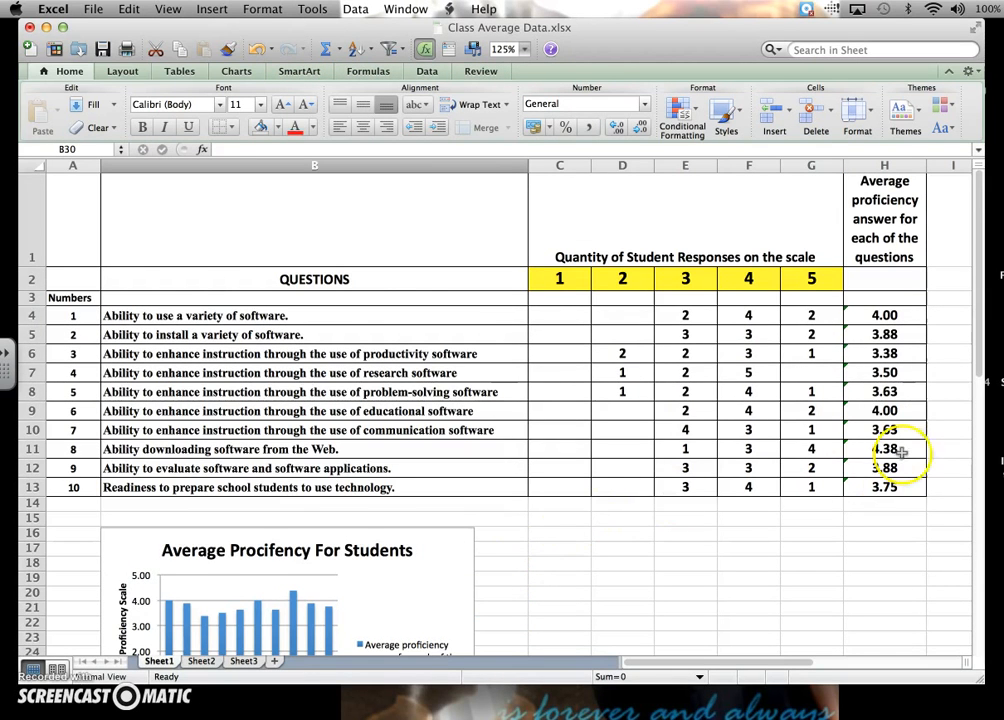